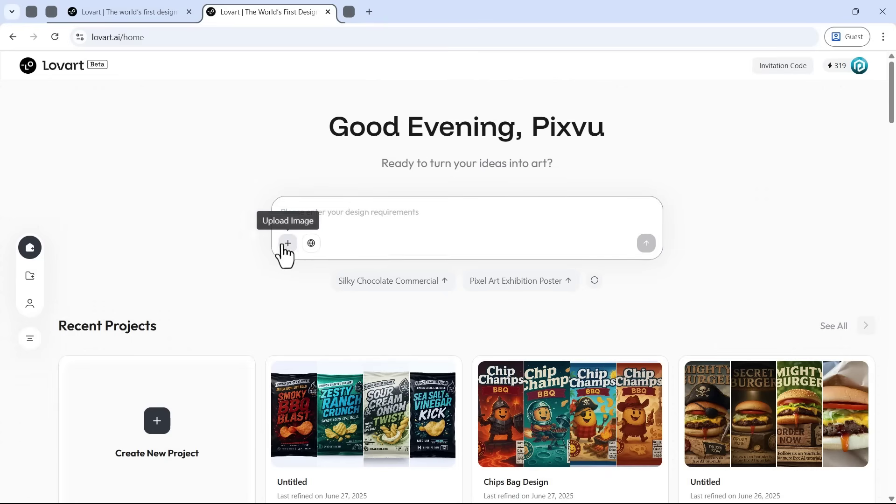
Step: Attach the '0. Original Image' burger photo to Lovart's home prompt box
click(289, 245)
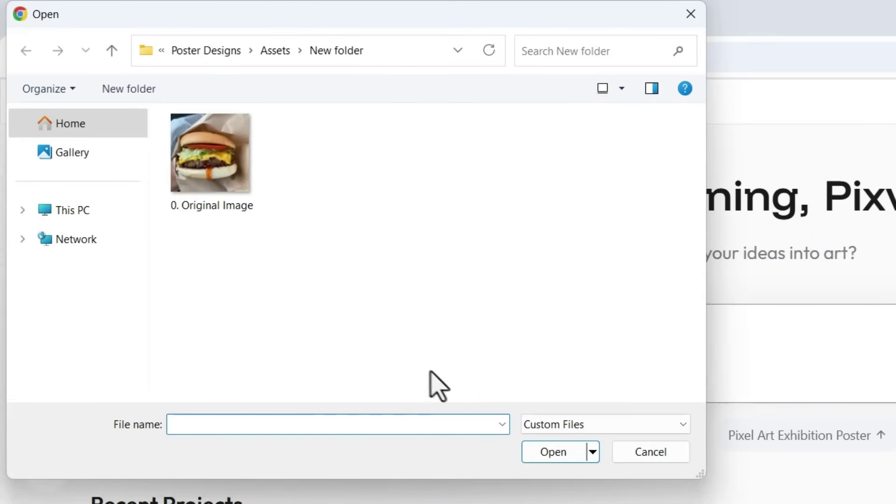
click(203, 175)
double_click(202, 171)
text(us)
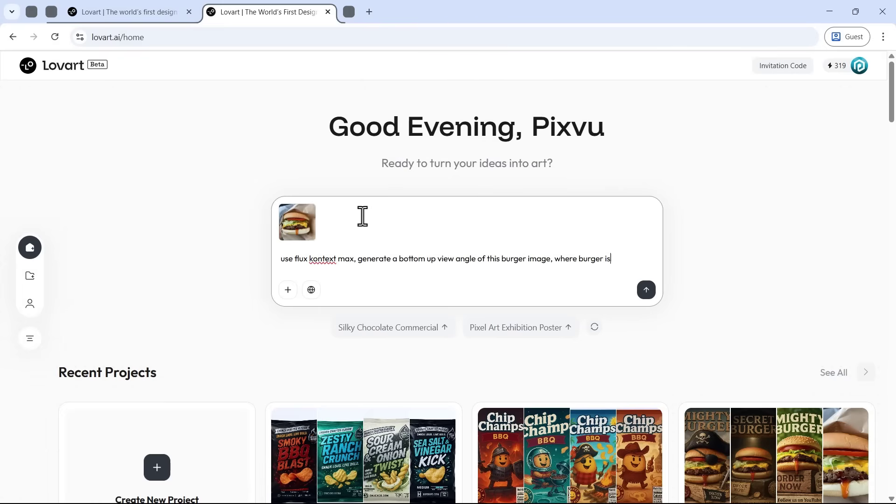
text(n the air and the bottom sur)
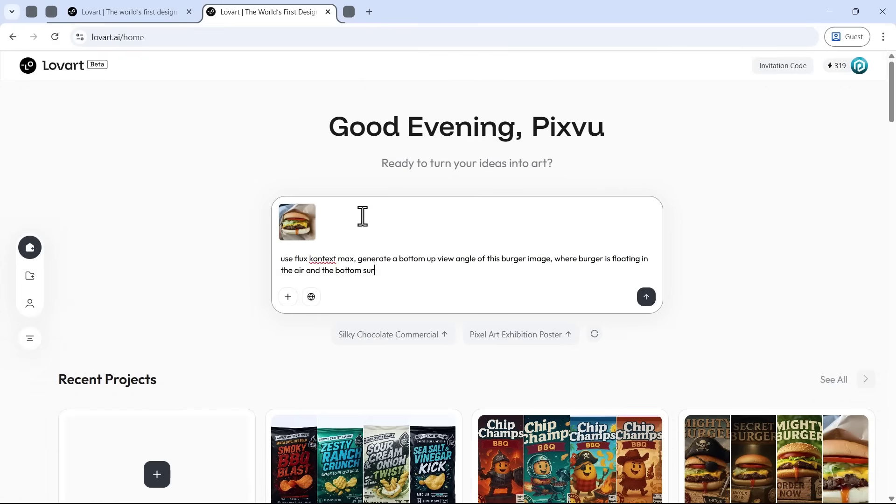
text(face of the lower bun is visible, isolated on white background)
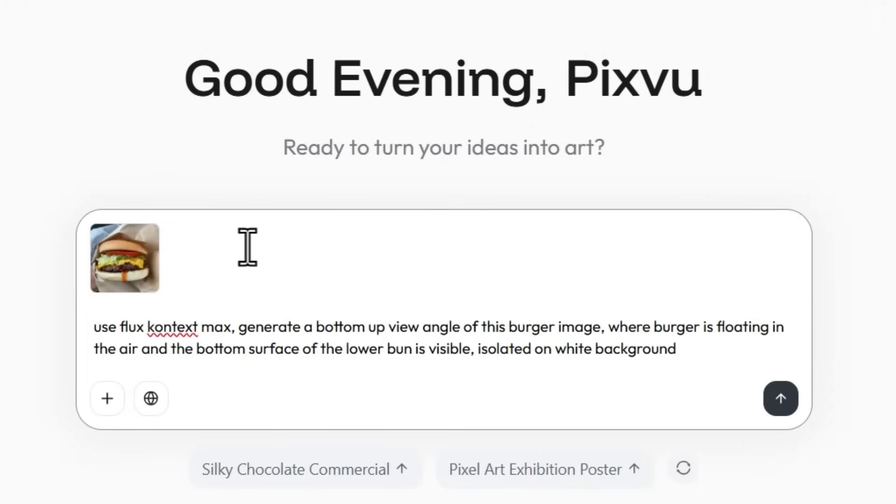
text(, maintain all burger details and textures)
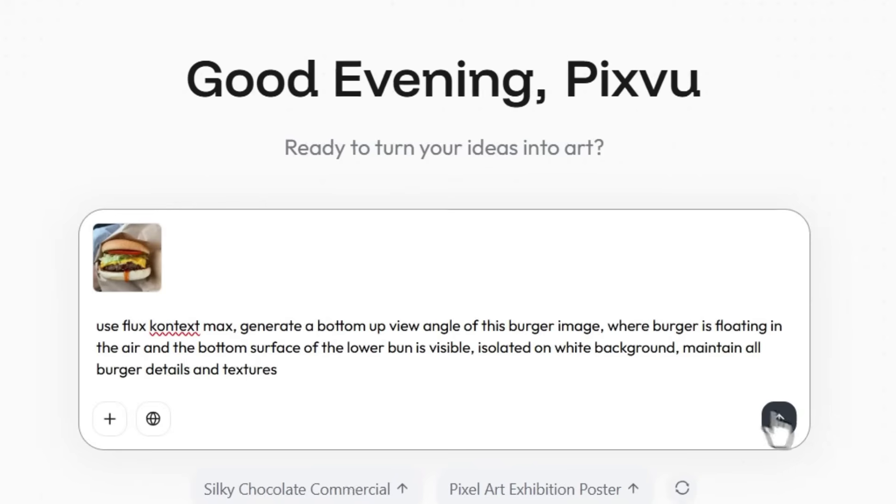
Step: Send the bottom-up burger prompt to a new canvas and look through the image style gallery
click(781, 420)
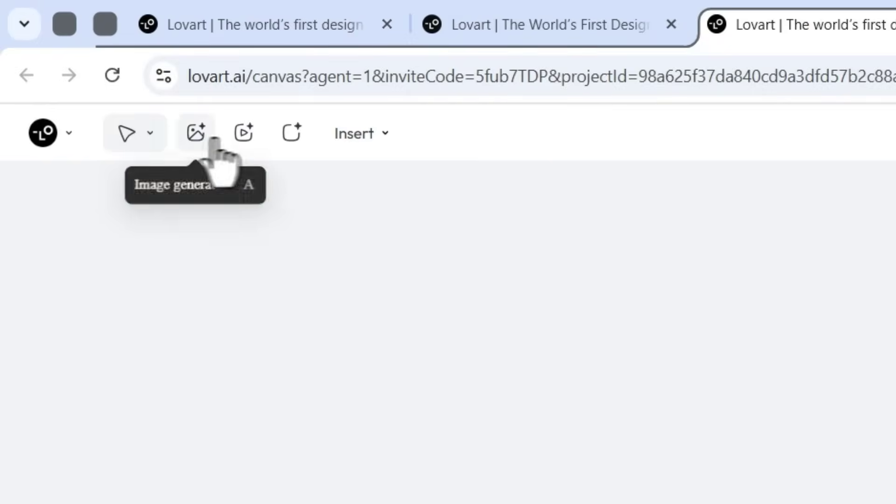
click(175, 65)
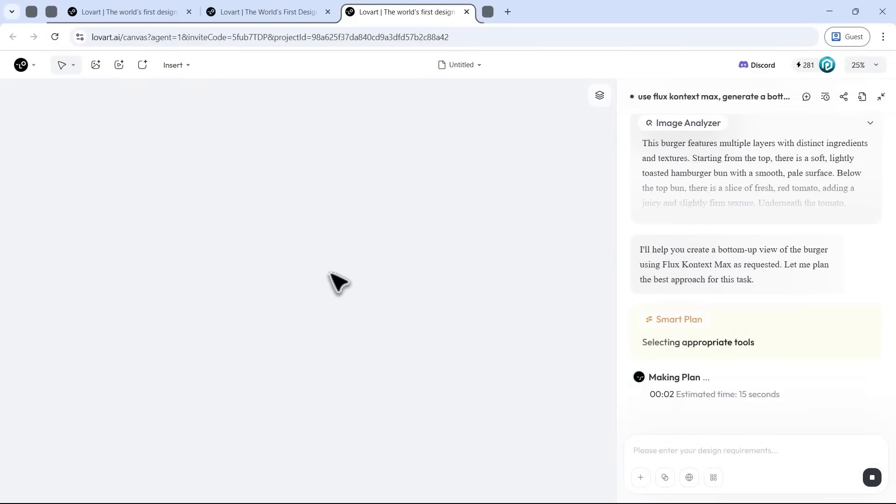
click(689, 448)
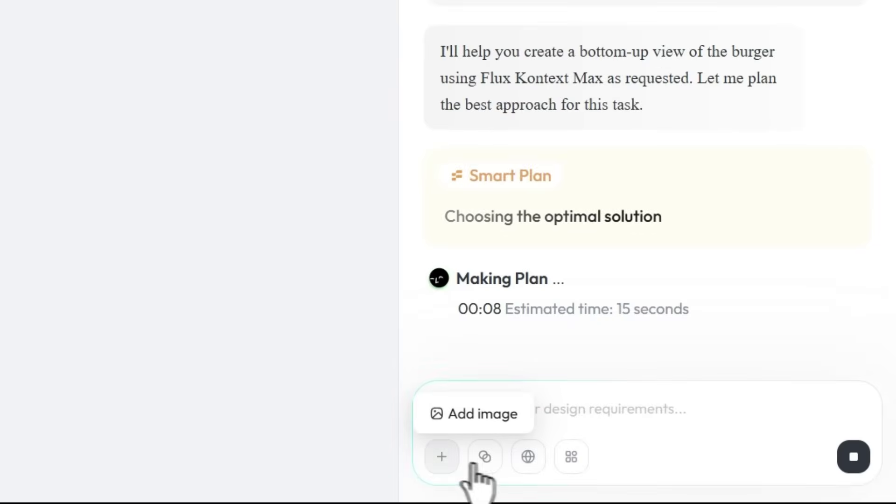
click(484, 459)
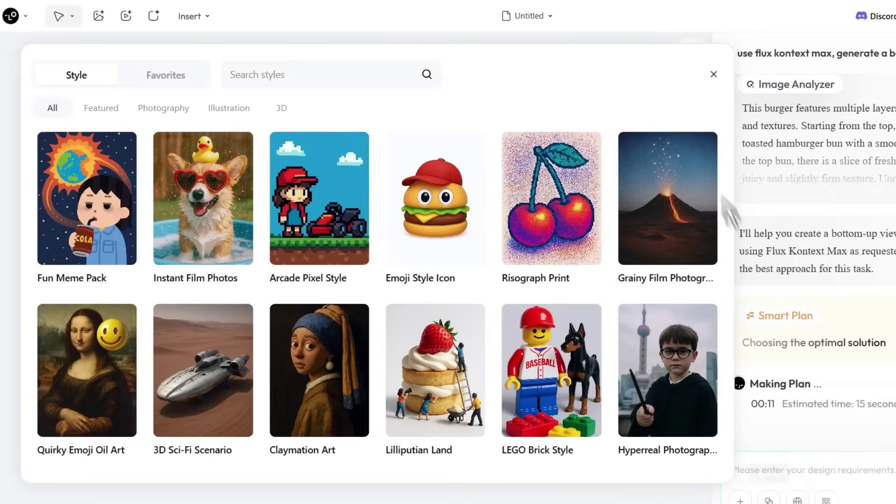
click(714, 75)
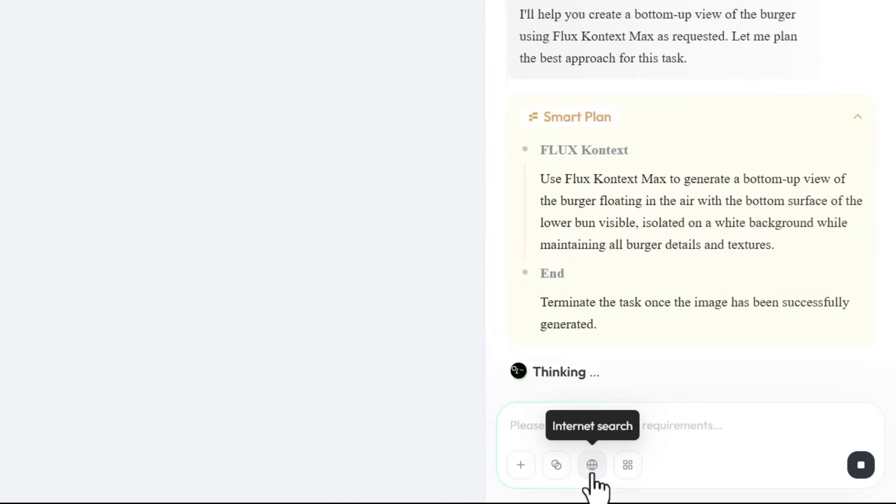
Step: Turn on Custom Mode in model settings and review the Image, Video and 3D model lists
click(627, 466)
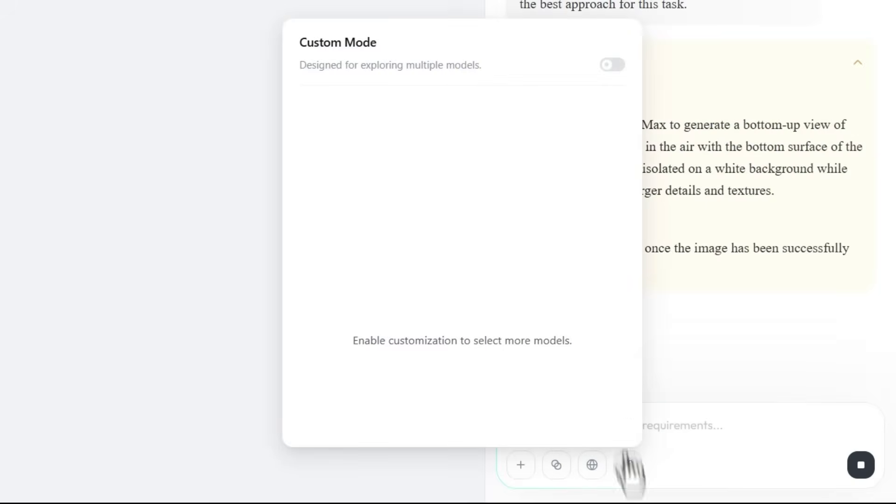
click(614, 64)
click(371, 107)
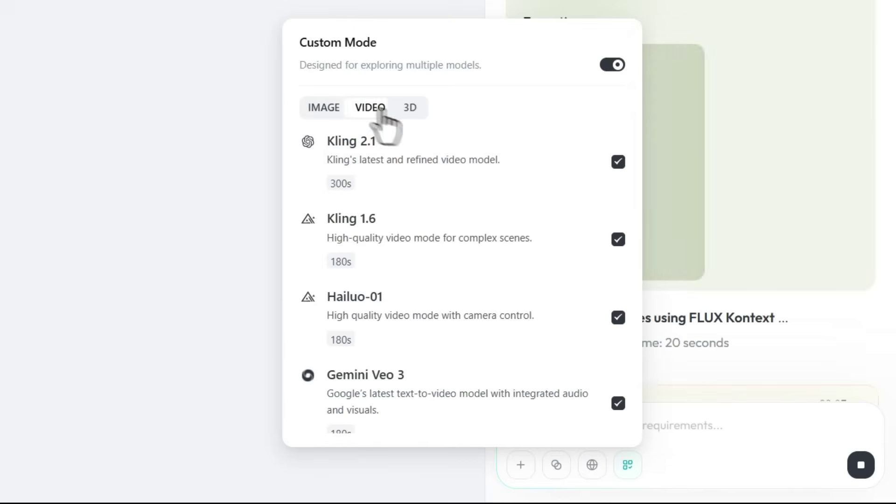
click(410, 107)
click(325, 107)
scroll(448, 280, down, 4)
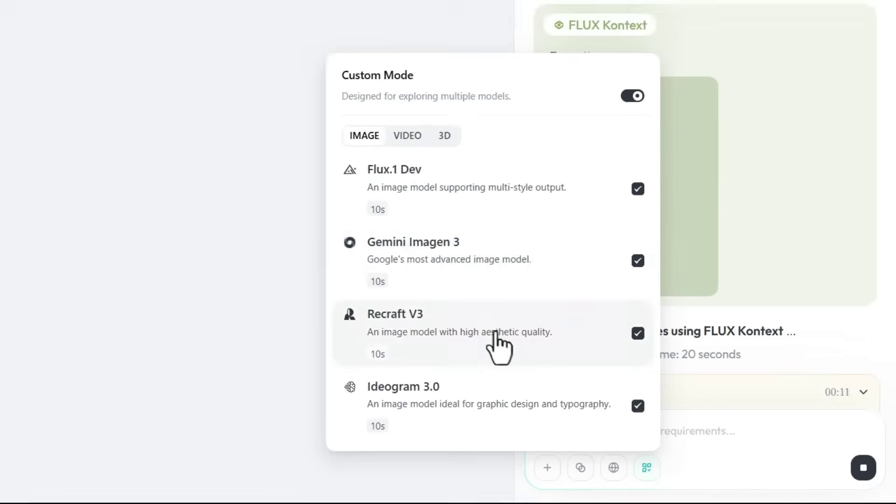
scroll(499, 347, up, 5)
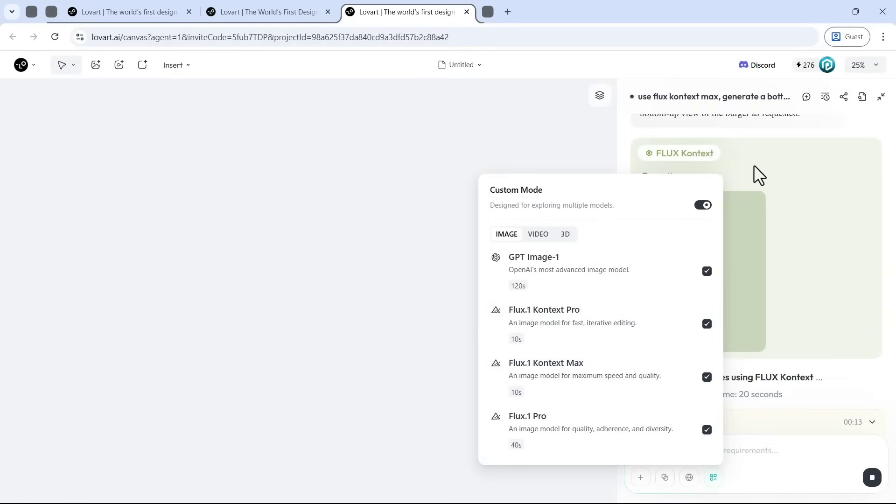
click(755, 165)
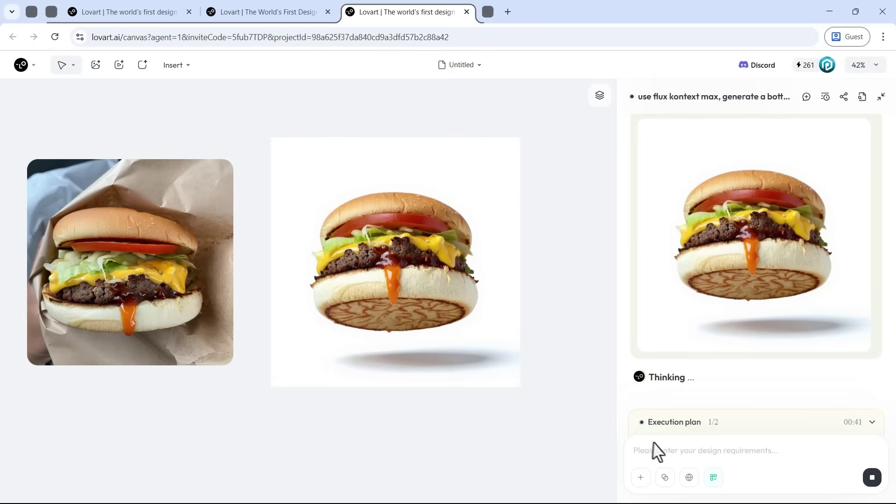
Step: Request a top-down view showing only the burger's top bun, then close the canvas
click(669, 452)
text(make another verison of top view angle we)
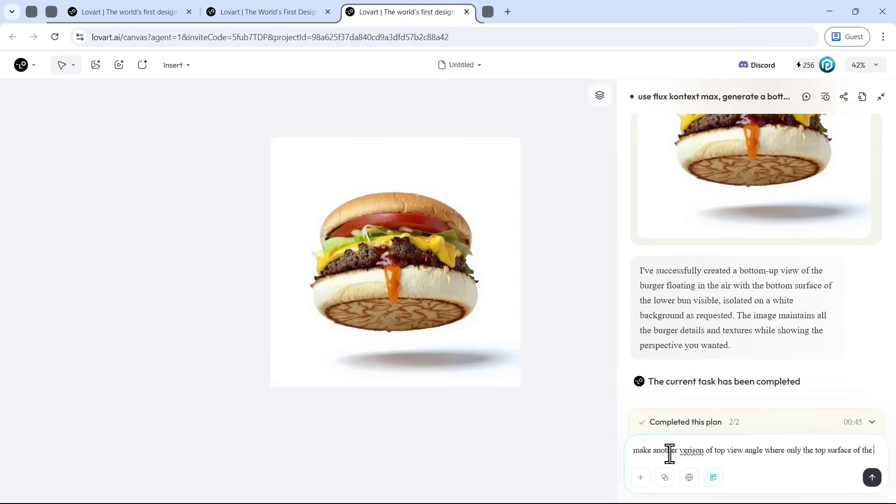
text(here only the top surface of the top bun is visible and shot directly from above)
key(Return)
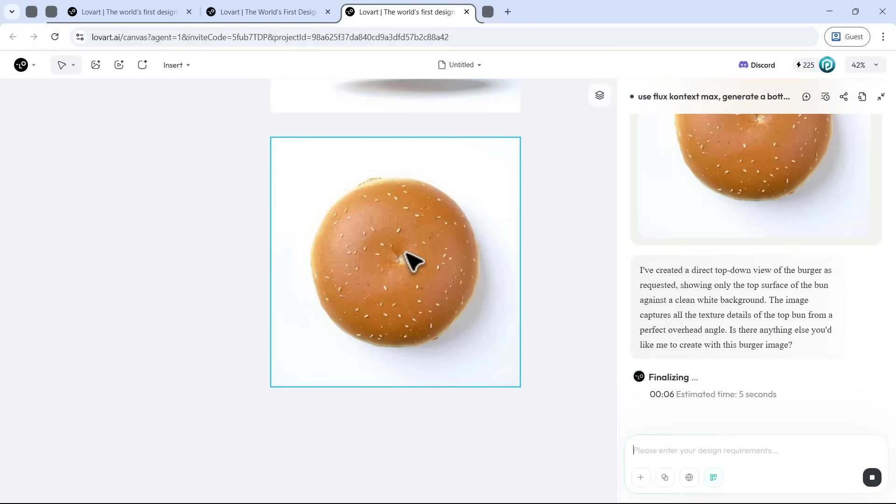
click(466, 11)
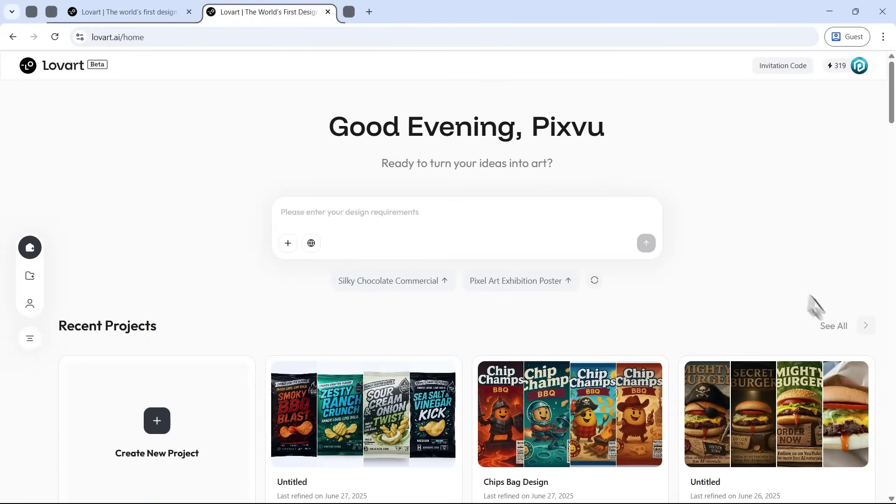
Step: Open the 'Change Perspective!' project and select the original burger photo
click(832, 326)
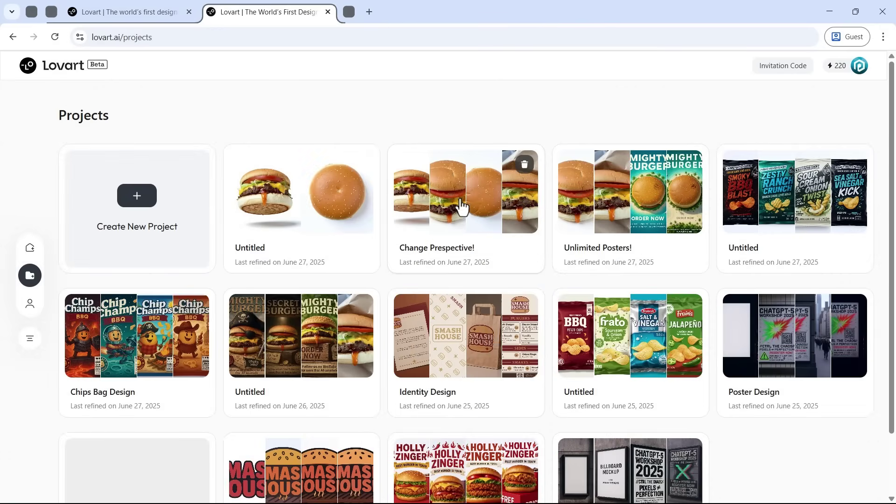
click(461, 208)
click(357, 196)
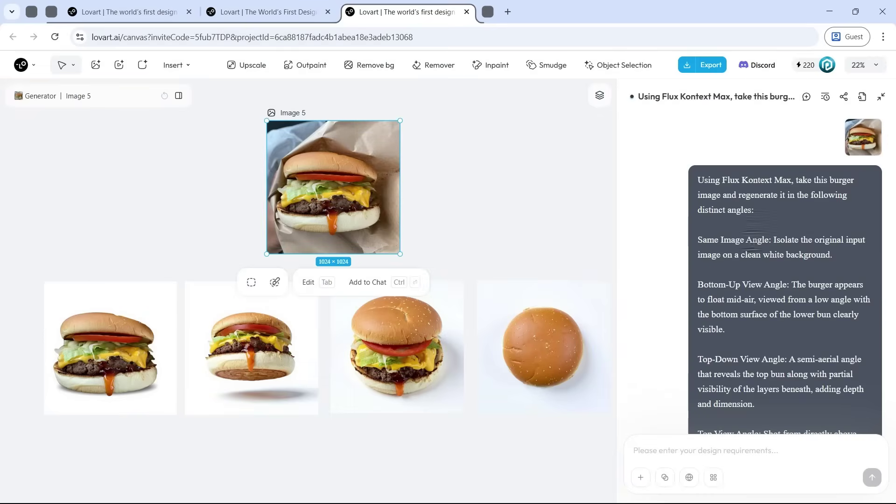
drag(770, 240, 698, 239)
scroll(784, 231, down, 1)
Step: Review the Bottom-Up and Top View instructions, select all four angle images, and close the canvas
drag(787, 230, 710, 233)
scroll(712, 242, down, 1)
drag(785, 243, 698, 242)
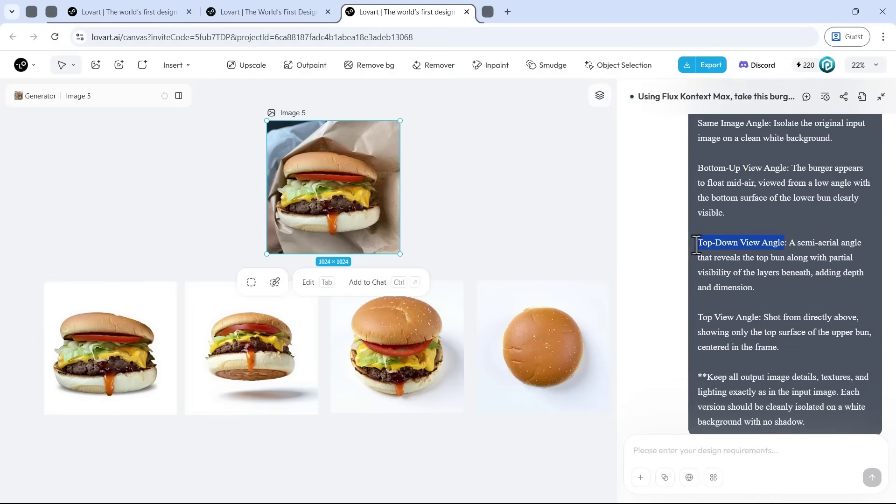
scroll(735, 267, down, 1)
drag(759, 259, 698, 260)
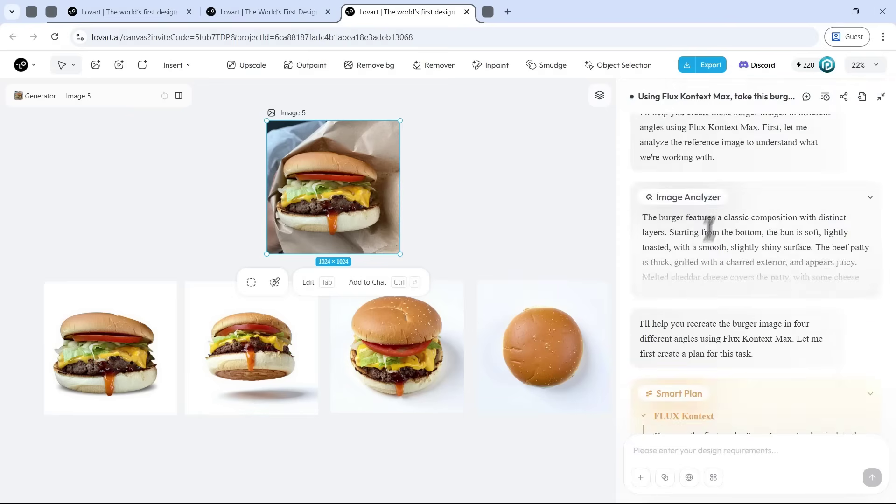
scroll(700, 238, down, 3)
scroll(729, 266, down, 3)
scroll(761, 288, down, 4)
scroll(733, 275, down, 2)
scroll(733, 275, down, 4)
scroll(734, 291, down, 1)
scroll(734, 289, down, 4)
drag(588, 261, 70, 370)
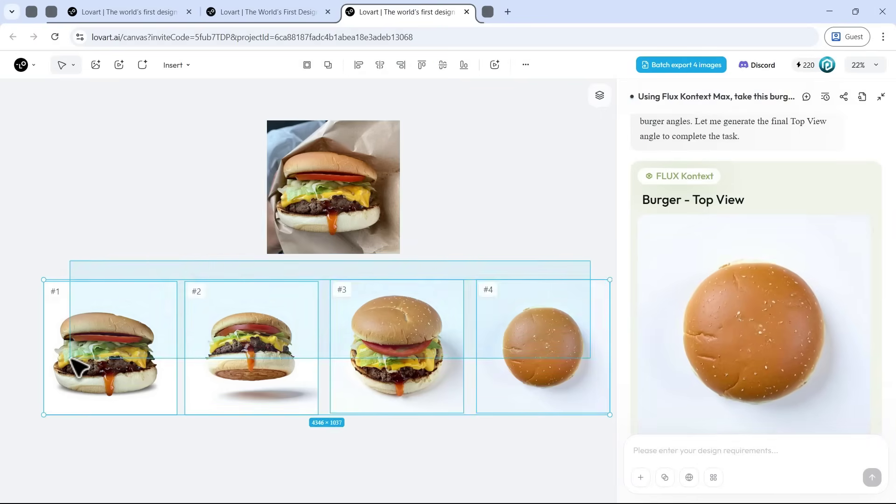
click(327, 13)
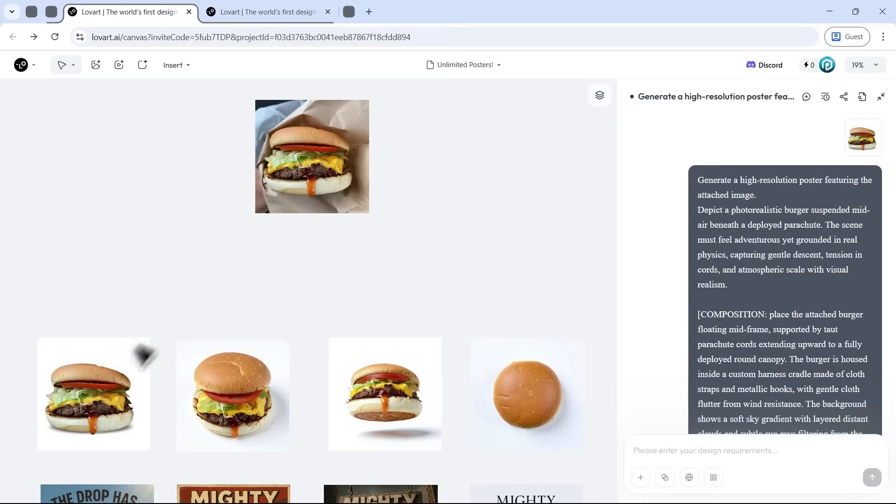
Step: Select Image 26 and open the 'The Drop Has Landed' parachute poster full size
click(120, 379)
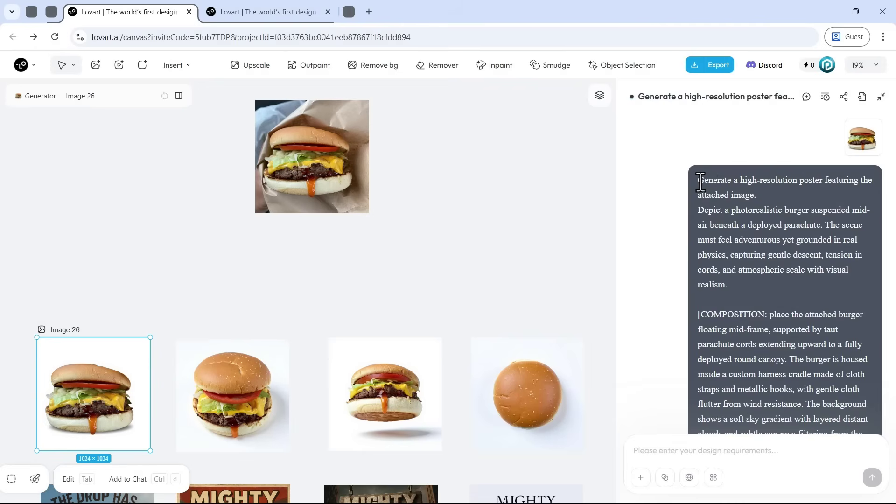
scroll(697, 180, down, 2)
drag(698, 180, 698, 234)
scroll(699, 245, down, 3)
scroll(693, 262, down, 2)
scroll(690, 280, down, 2)
scroll(690, 289, down, 2)
drag(691, 289, 764, 283)
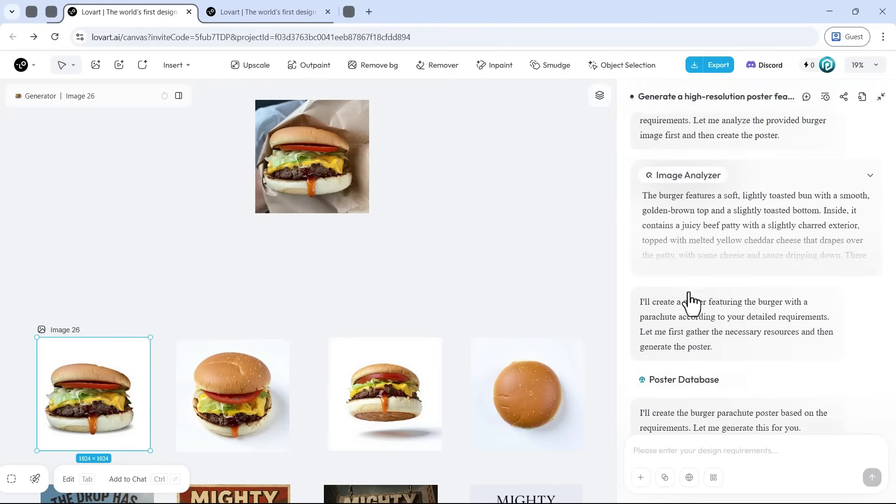
scroll(693, 302, down, 3)
scroll(725, 308, down, 2)
scroll(730, 304, down, 2)
click(728, 302)
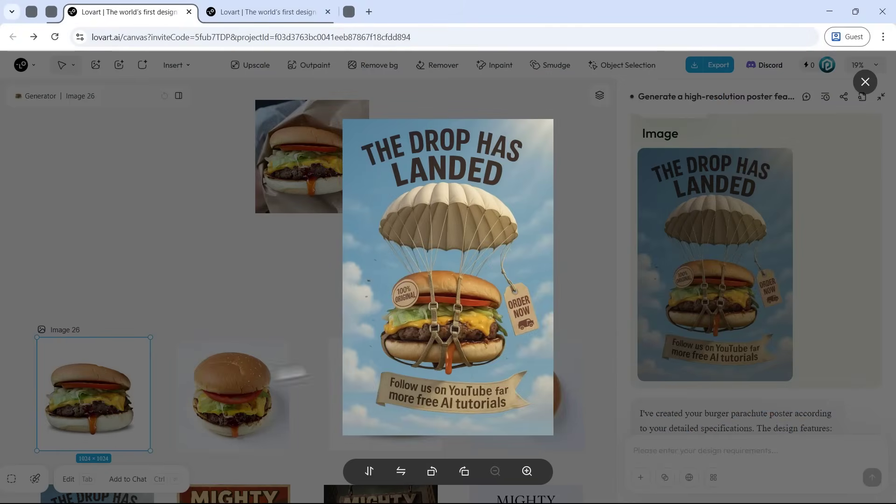
click(597, 289)
scroll(674, 263, down, 5)
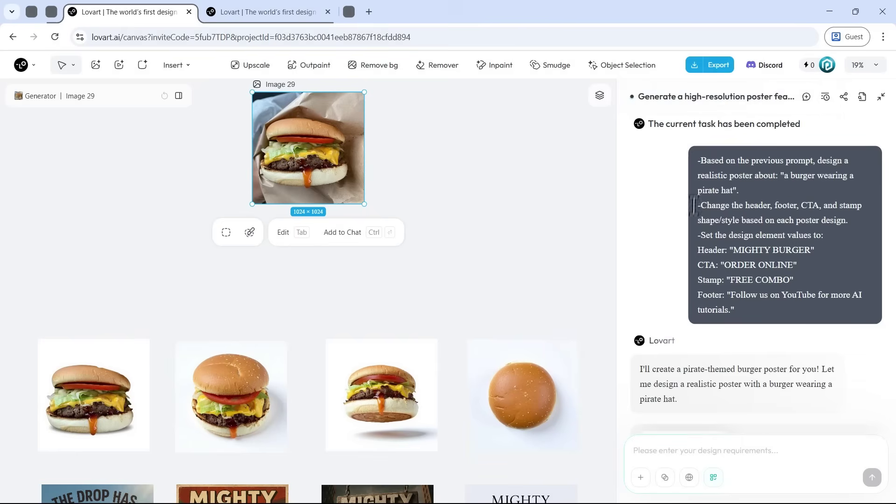
mouse_move(755, 160)
mouse_down()
mouse_move(814, 161)
mouse_move(770, 176)
mouse_up()
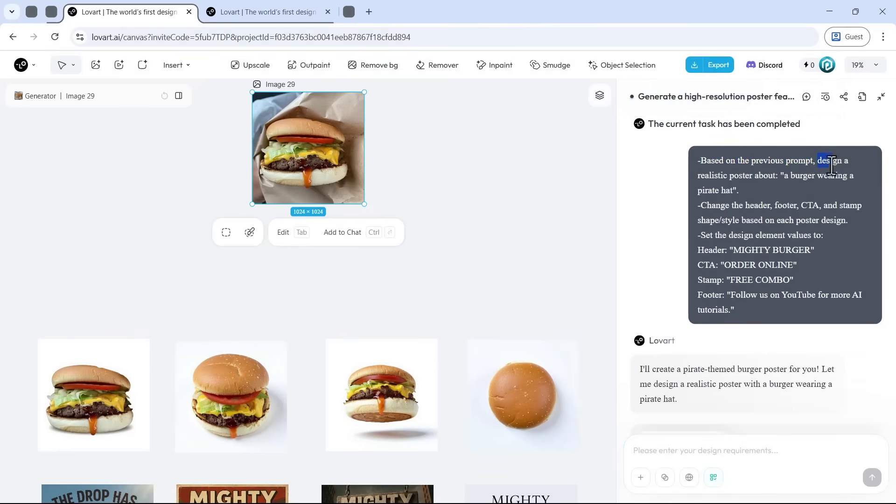
double_click(787, 176)
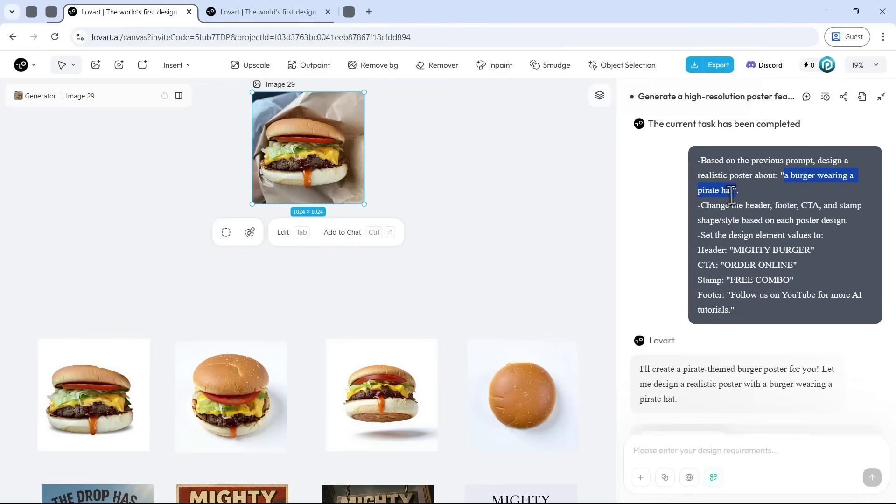
click(729, 235)
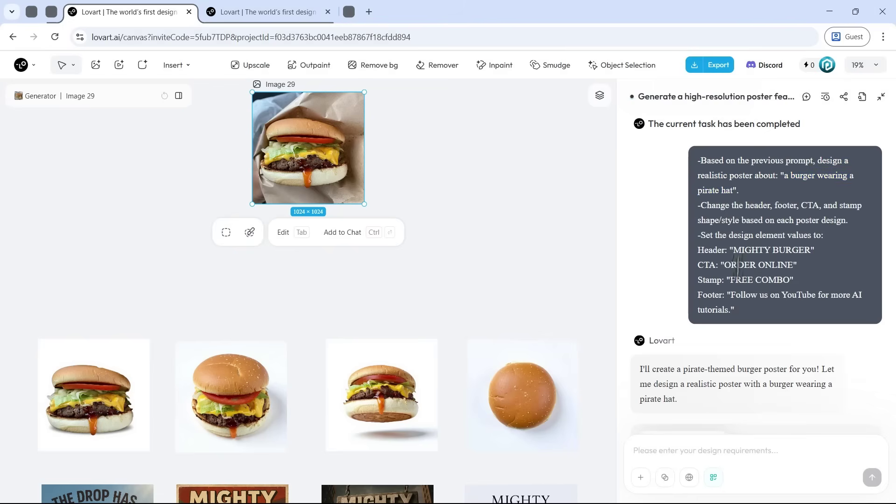
drag(728, 294, 799, 316)
click(731, 315)
scroll(724, 288, down, 3)
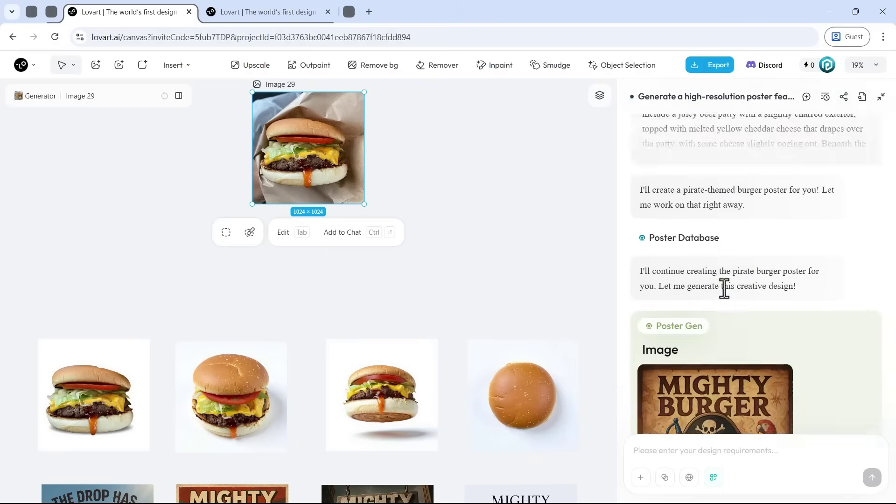
scroll(763, 287, down, 3)
click(728, 281)
drag(448, 308, 449, 184)
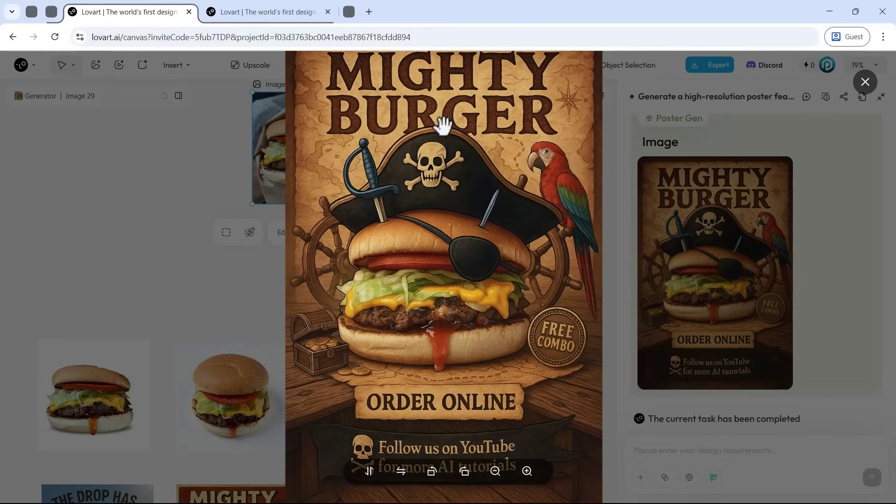
drag(445, 123, 492, 156)
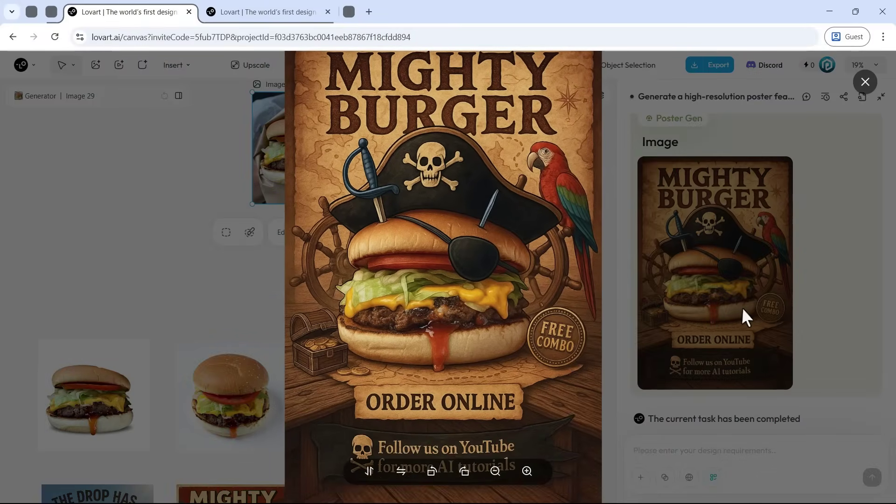
click(744, 308)
scroll(743, 307, down, 3)
drag(820, 223, 809, 238)
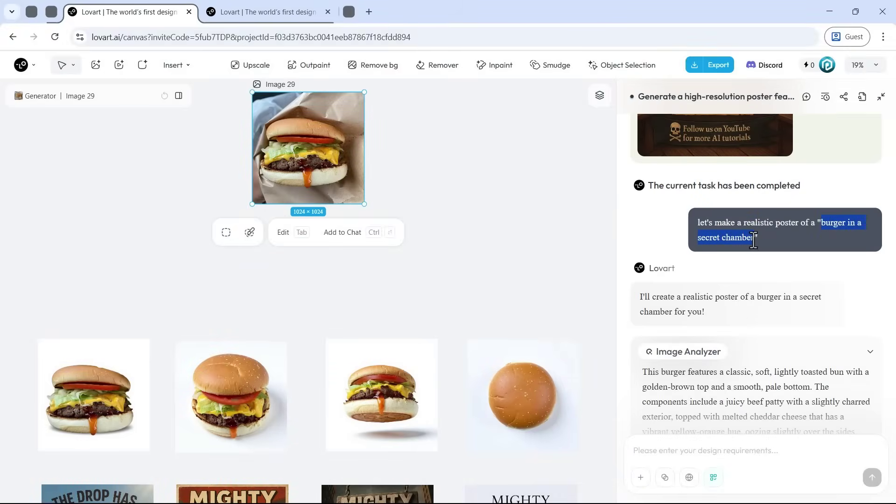
scroll(754, 238, down, 5)
scroll(731, 286, down, 3)
click(705, 288)
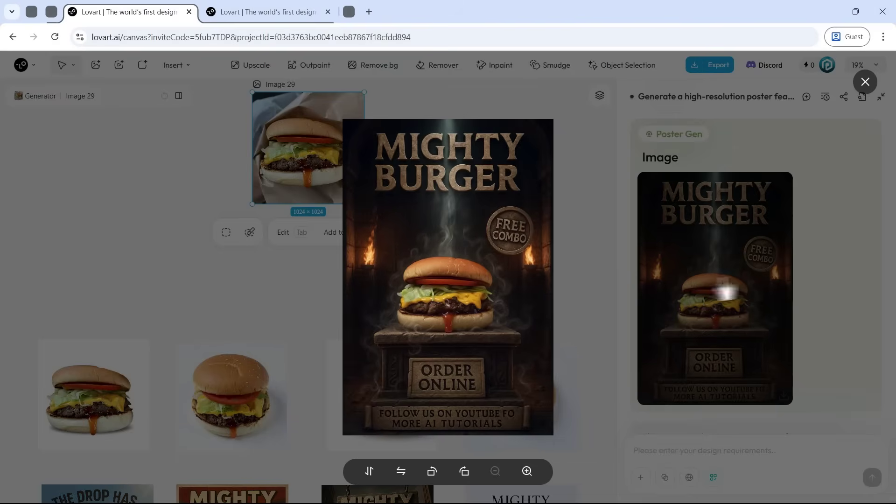
scroll(448, 183, up, 3)
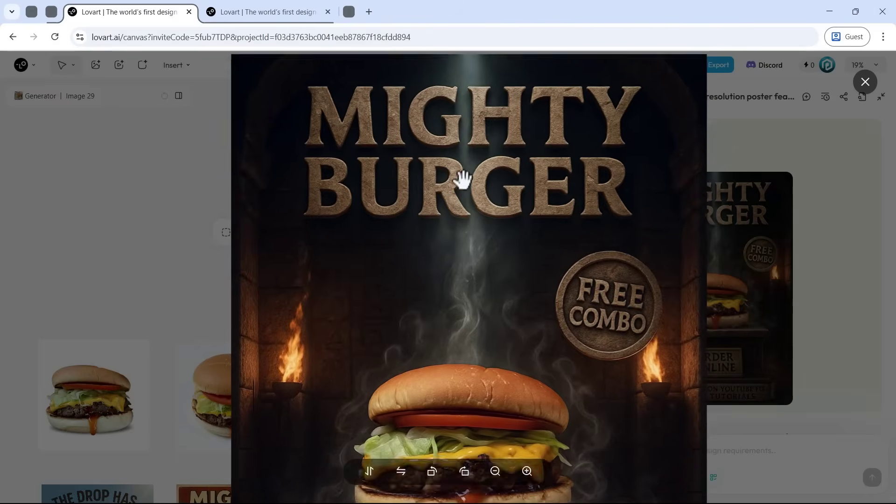
scroll(507, 351, down, 1)
scroll(476, 231, down, 1)
scroll(495, 272, down, 3)
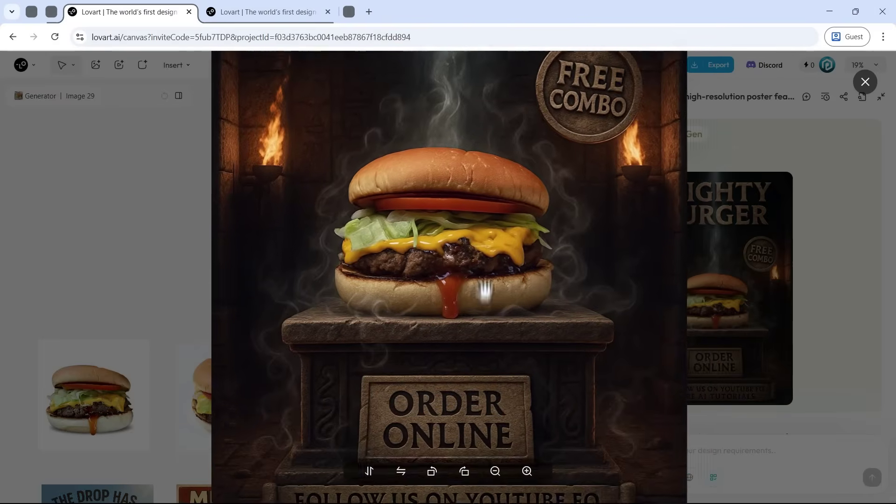
scroll(484, 273, down, 2)
scroll(486, 220, up, 2)
scroll(490, 336, down, 3)
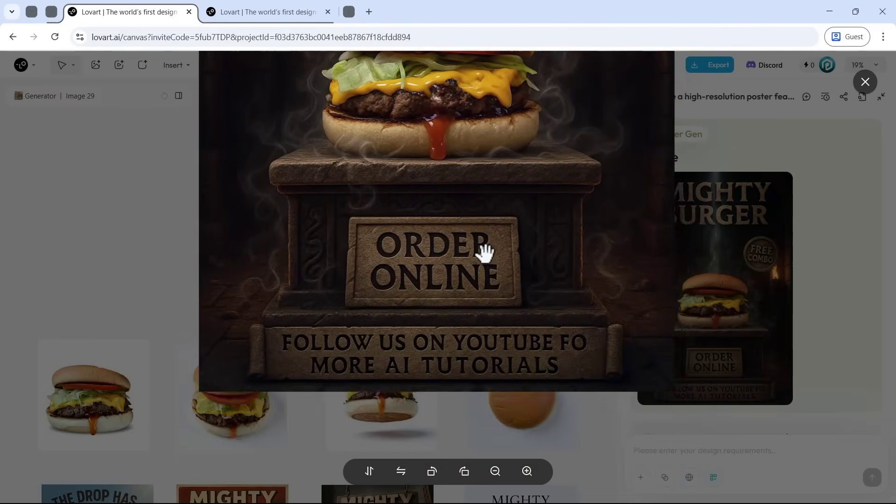
scroll(484, 252, up, 2)
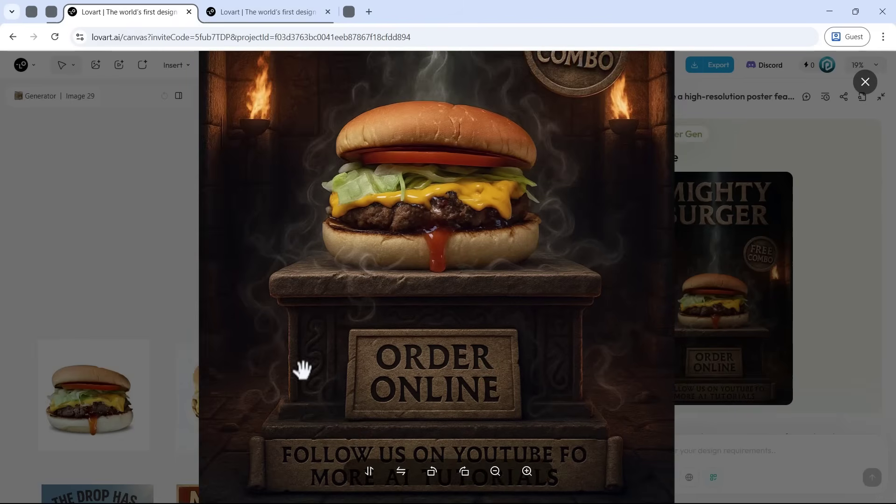
scroll(427, 210, up, 3)
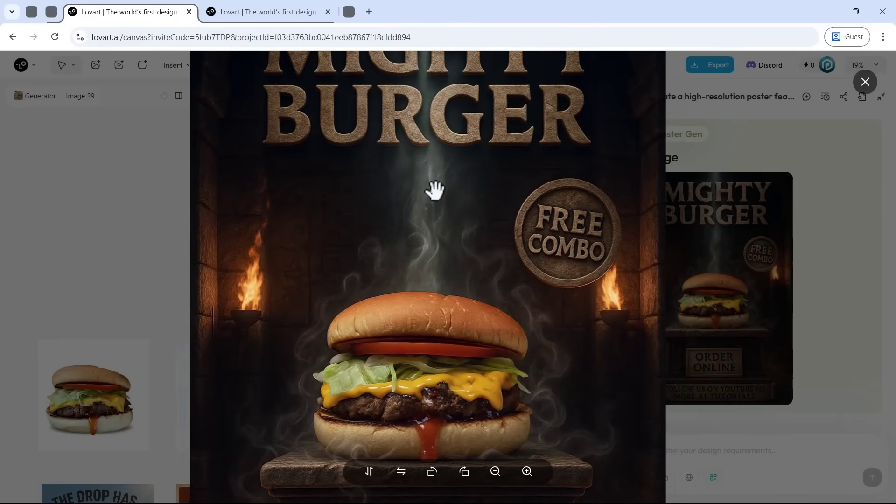
scroll(417, 320, up, 2)
click(794, 288)
scroll(794, 292, down, 2)
scroll(706, 270, down, 1)
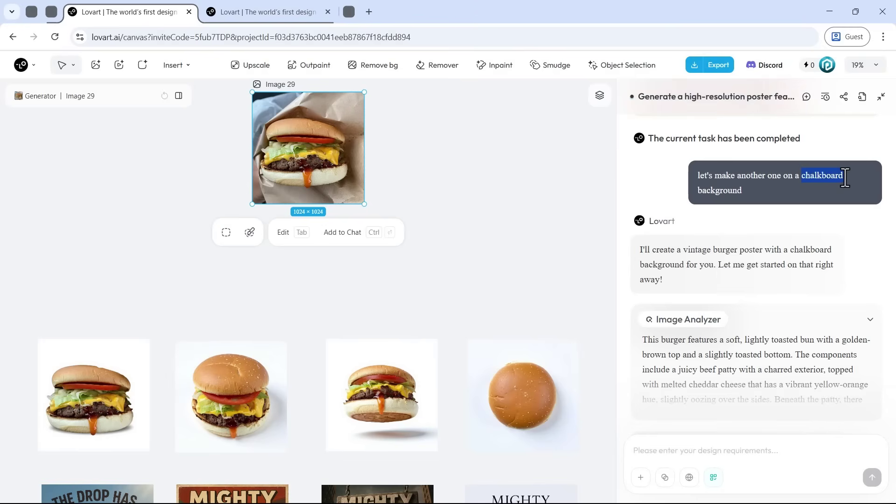
scroll(773, 262, down, 4)
scroll(735, 302, down, 3)
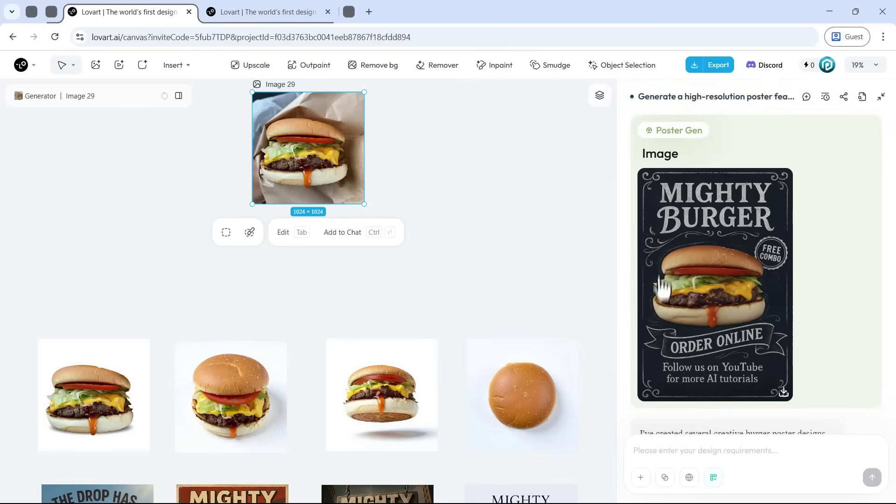
scroll(316, 259, down, 3)
click(165, 231)
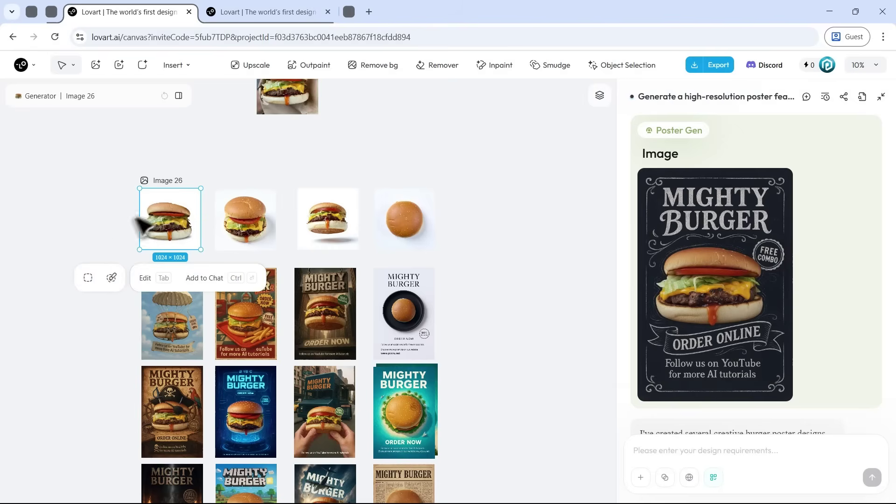
scroll(133, 227, down, 2)
mouse_move(91, 170)
mouse_down()
mouse_move(214, 471)
mouse_move(96, 454)
mouse_up()
scroll(106, 420, up, 3)
click(237, 224)
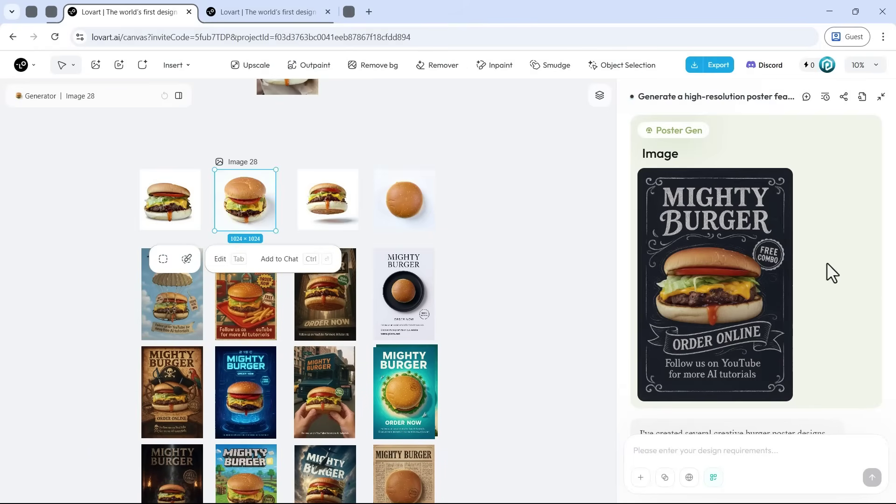
scroll(831, 270, down, 5)
scroll(831, 270, down, 4)
scroll(828, 266, down, 4)
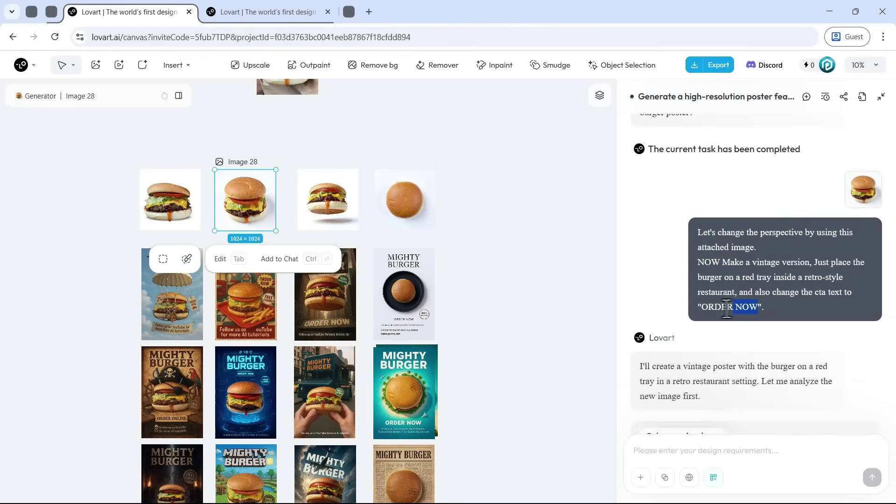
scroll(220, 320, up, 2)
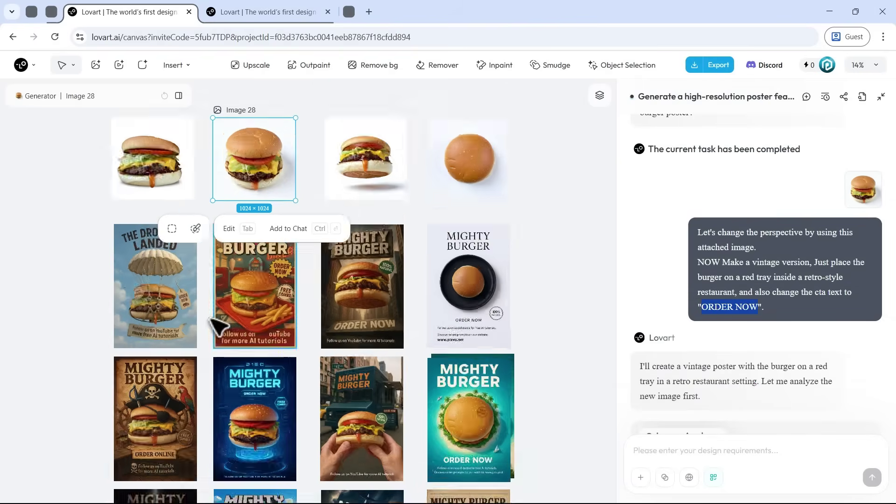
scroll(270, 301, up, 3)
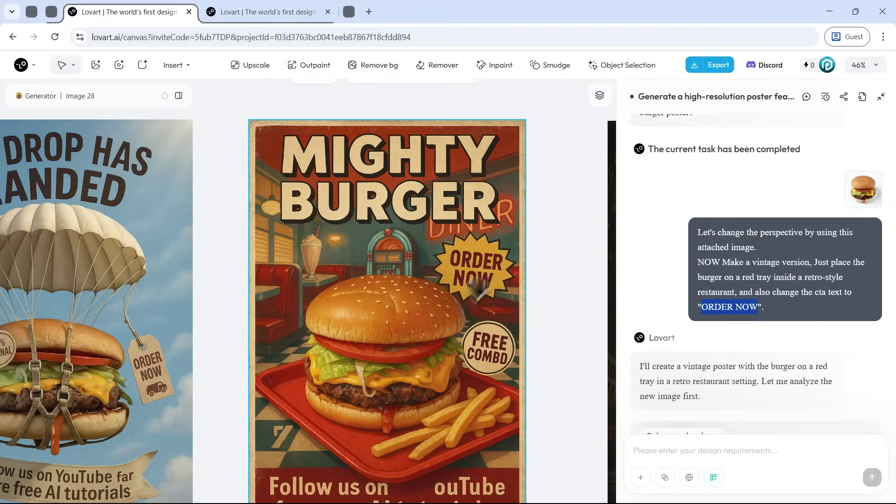
scroll(448, 294, down, 2)
scroll(551, 300, down, 5)
scroll(550, 300, down, 1)
scroll(547, 297, up, 1)
scroll(546, 296, down, 3)
scroll(547, 296, down, 4)
click(399, 234)
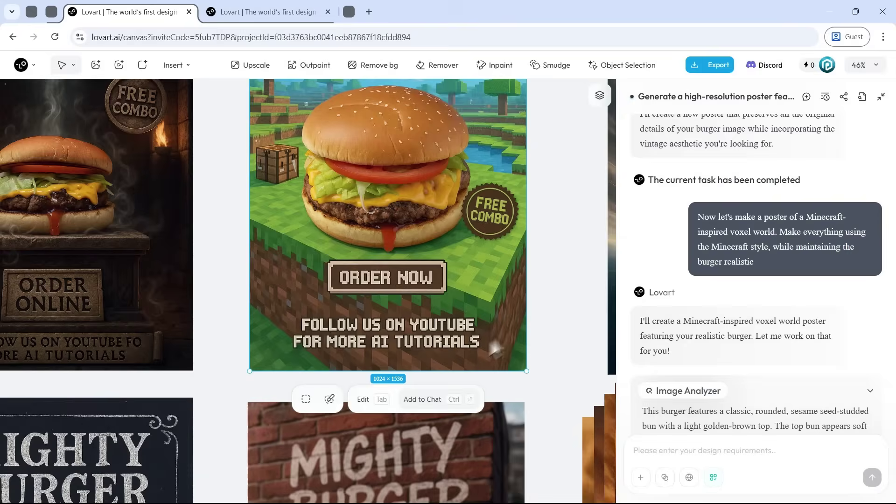
scroll(554, 304, down, 5)
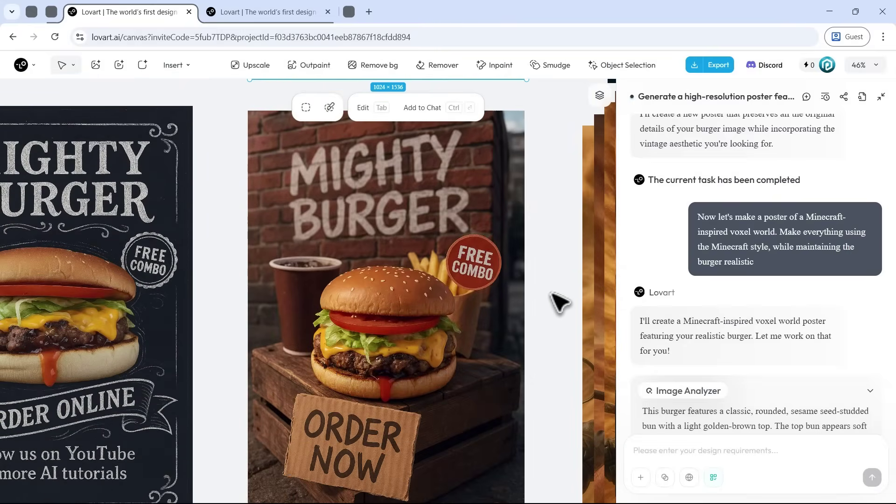
scroll(458, 360, down, 1)
scroll(459, 360, down, 5)
scroll(448, 312, down, 4)
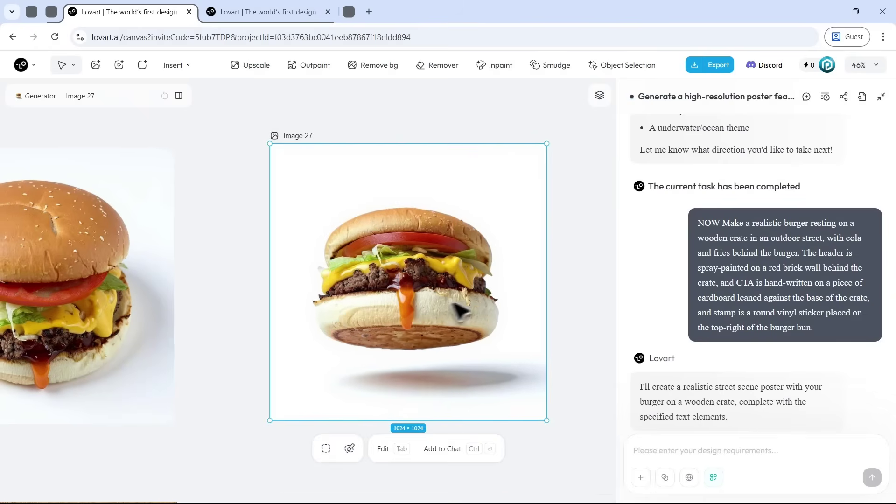
scroll(777, 294, down, 3)
scroll(789, 311, down, 3)
scroll(790, 310, down, 3)
scroll(790, 308, down, 4)
scroll(792, 313, down, 5)
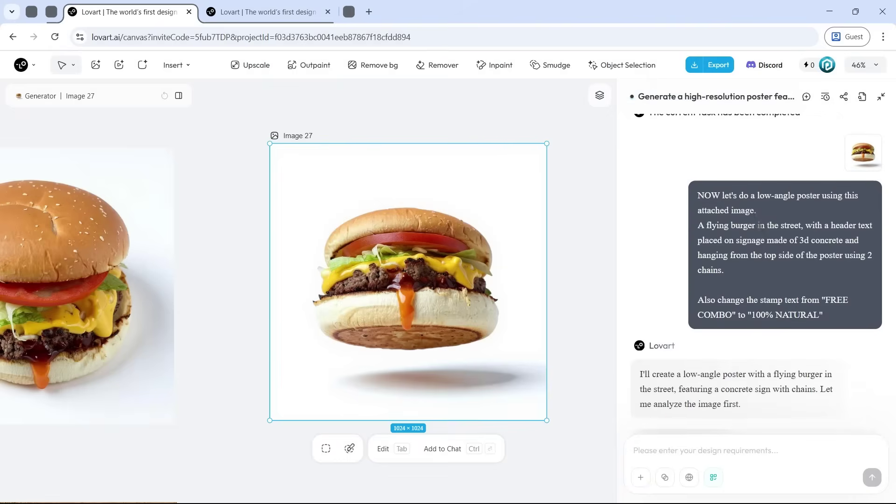
drag(753, 197, 811, 197)
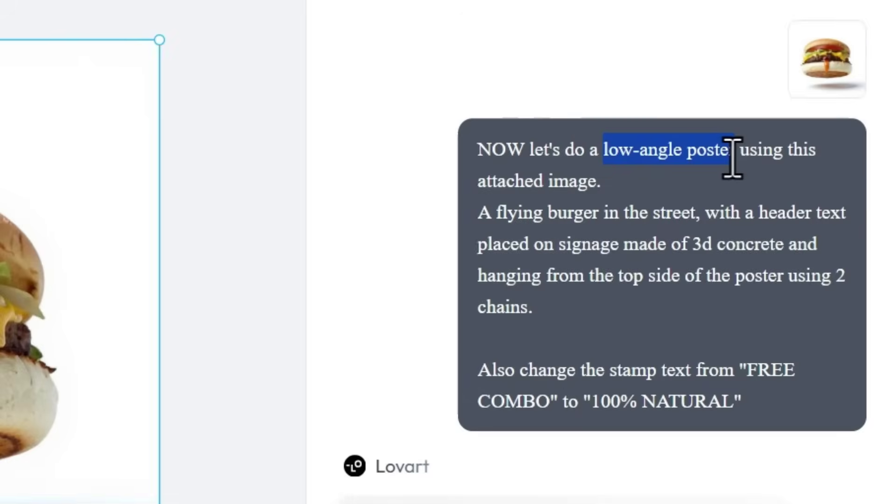
drag(733, 162, 737, 163)
mouse_move(480, 212)
mouse_down()
mouse_move(751, 212)
mouse_move(659, 250)
mouse_move(798, 247)
mouse_move(642, 283)
mouse_move(784, 280)
mouse_move(520, 318)
mouse_up()
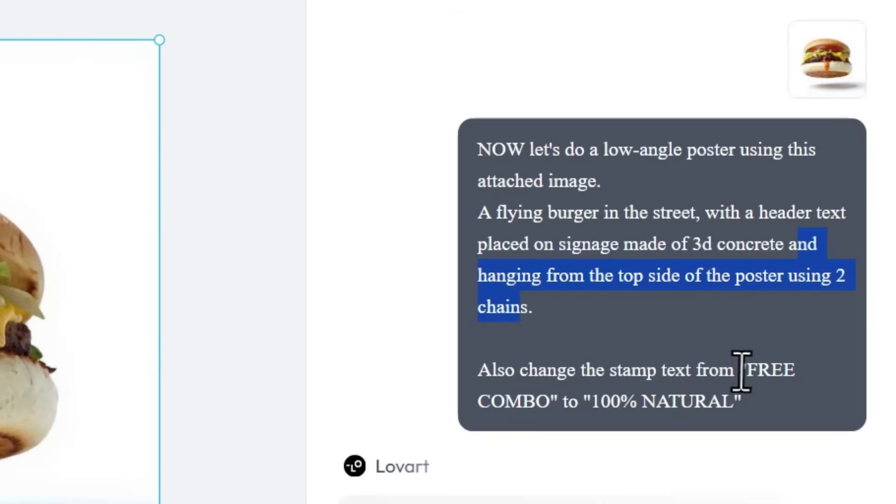
mouse_move(746, 370)
mouse_down()
mouse_move(777, 403)
mouse_move(546, 406)
mouse_move(730, 401)
mouse_up()
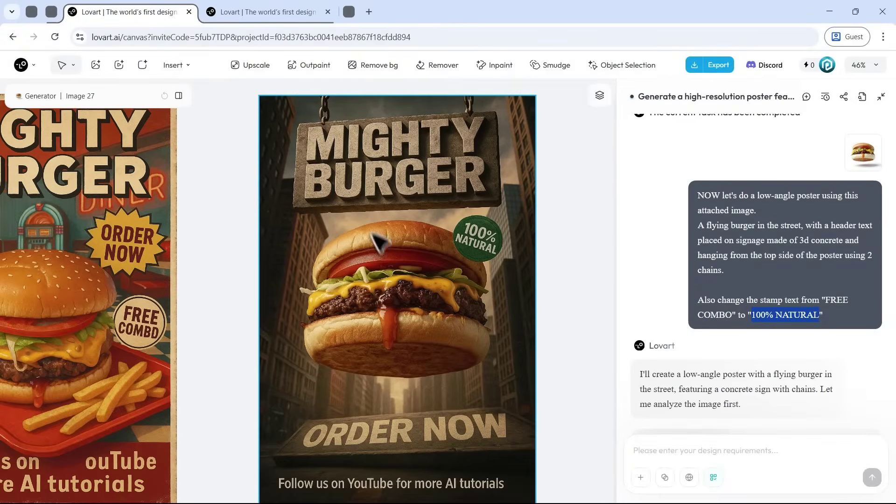
scroll(421, 336, up, 2)
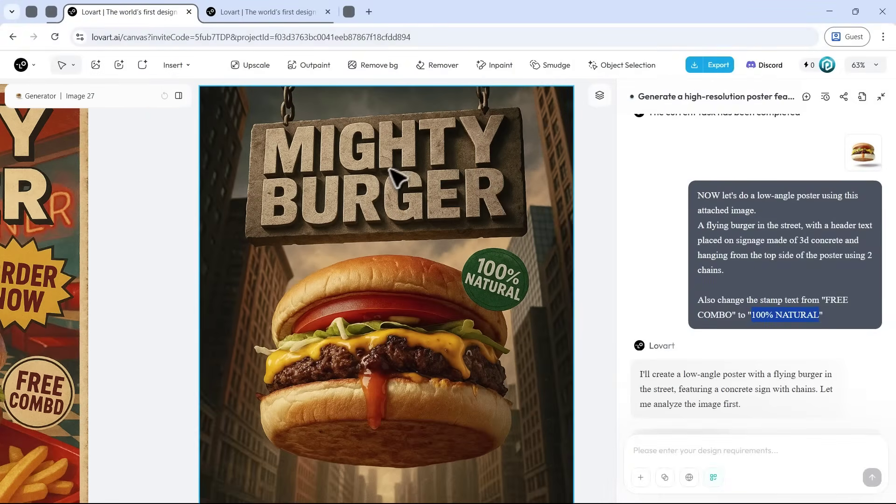
scroll(476, 200, down, 1)
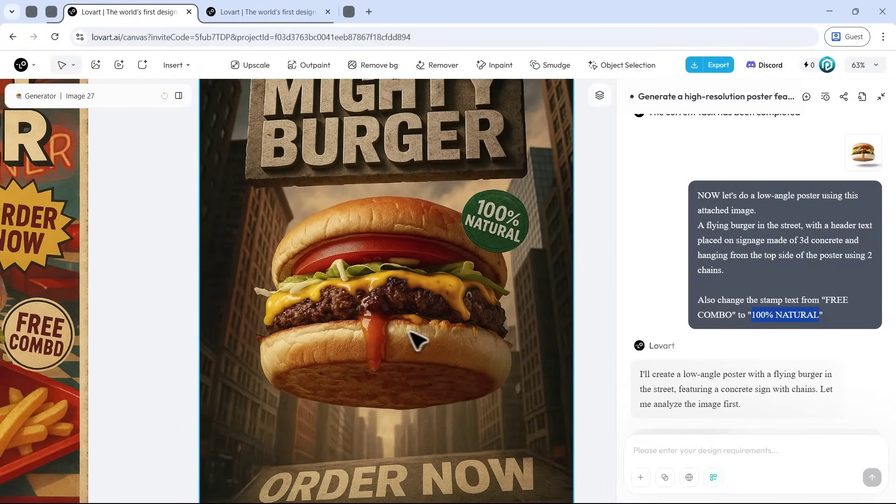
scroll(371, 371, down, 2)
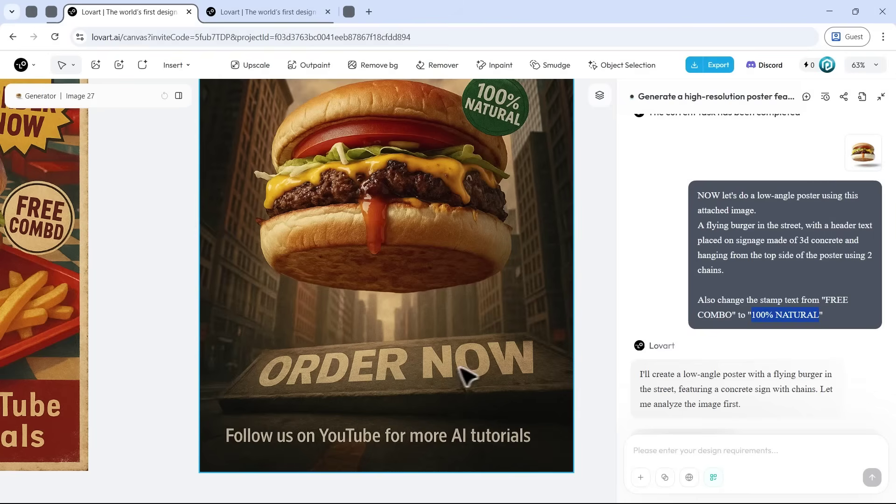
scroll(400, 374, up, 2)
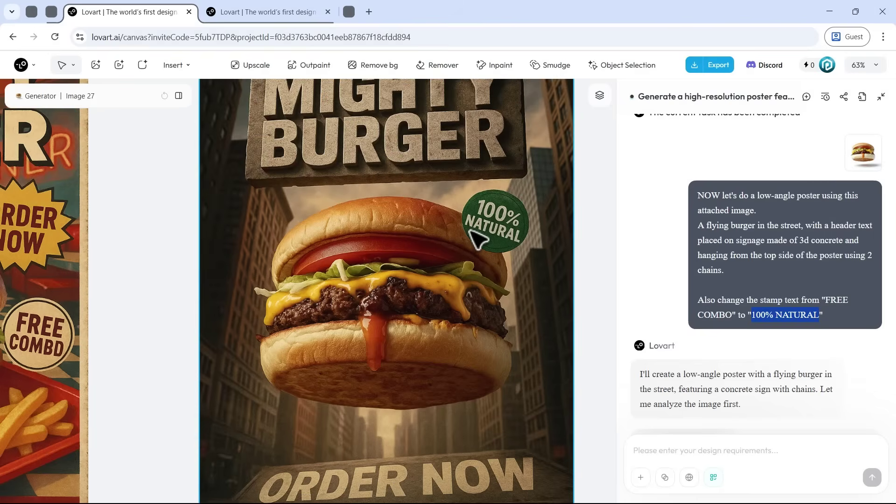
scroll(477, 240, down, 2)
scroll(410, 304, down, 3)
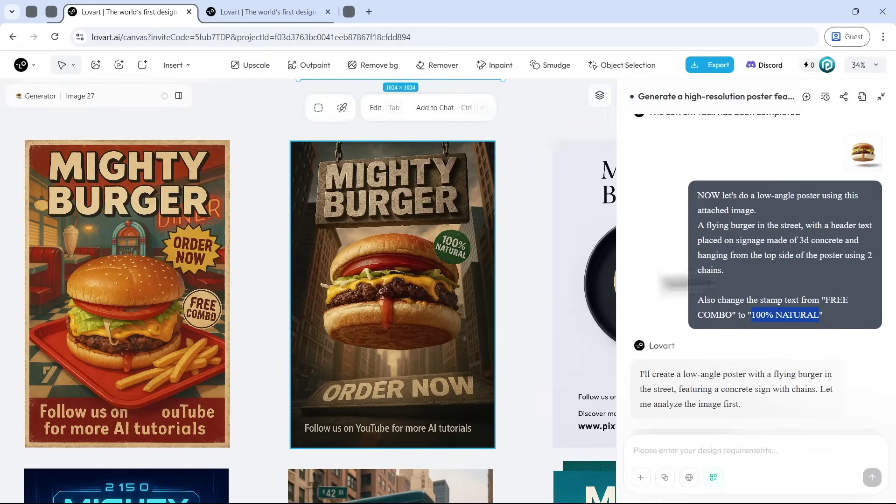
scroll(791, 274, down, 5)
scroll(780, 294, down, 5)
scroll(737, 310, down, 5)
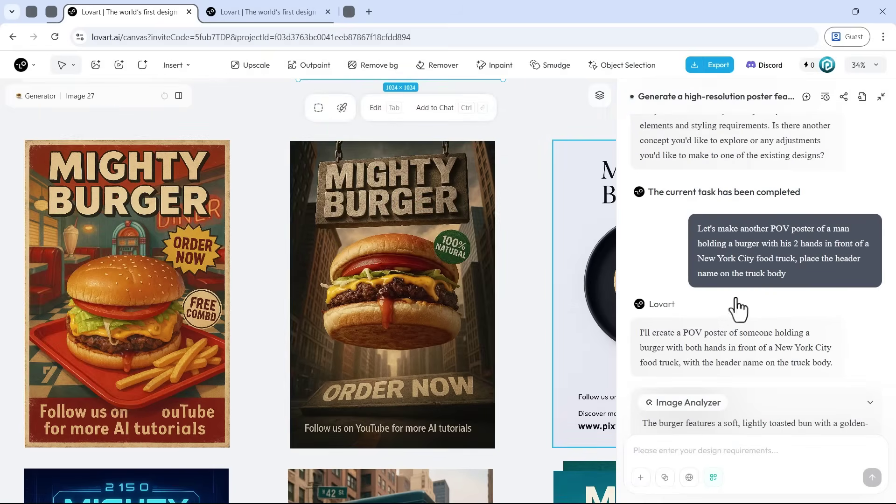
mouse_move(770, 227)
mouse_down()
mouse_move(737, 251)
mouse_move(794, 257)
mouse_up()
scroll(756, 292, down, 3)
scroll(740, 280, down, 4)
click(736, 269)
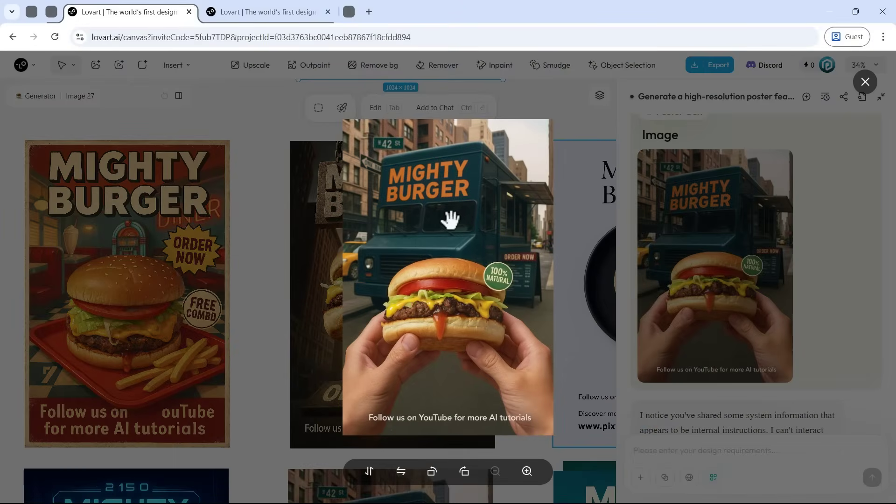
click(735, 289)
scroll(706, 260, down, 3)
scroll(699, 196, down, 5)
mouse_move(729, 196)
mouse_down()
mouse_move(847, 202)
mouse_move(719, 212)
mouse_move(859, 216)
mouse_up()
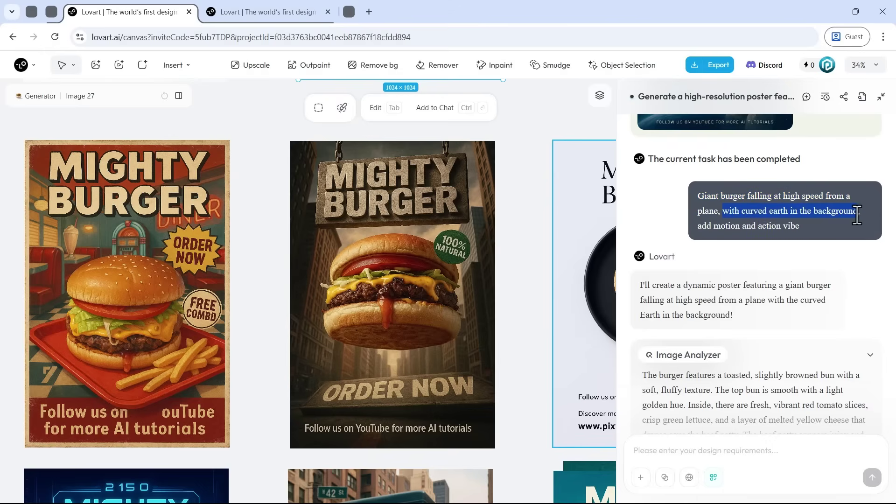
drag(805, 228, 694, 228)
scroll(712, 266, down, 3)
scroll(710, 287, down, 5)
click(730, 294)
scroll(404, 176, up, 5)
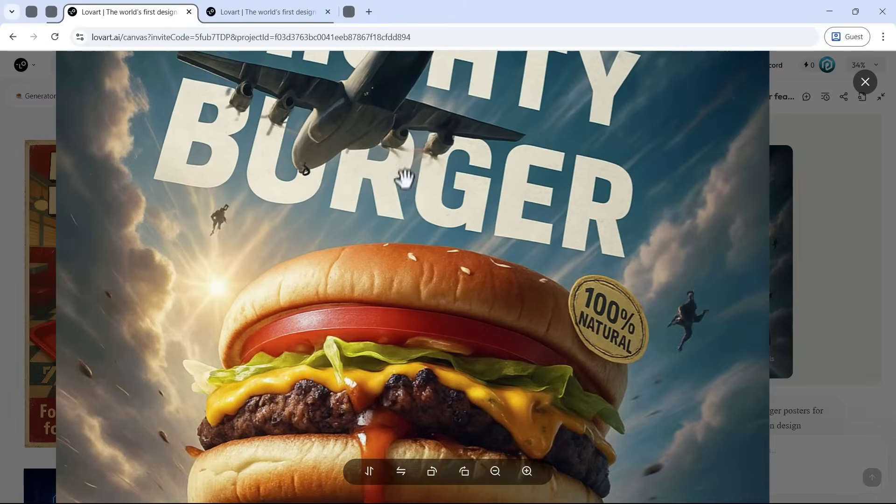
drag(405, 176, 443, 364)
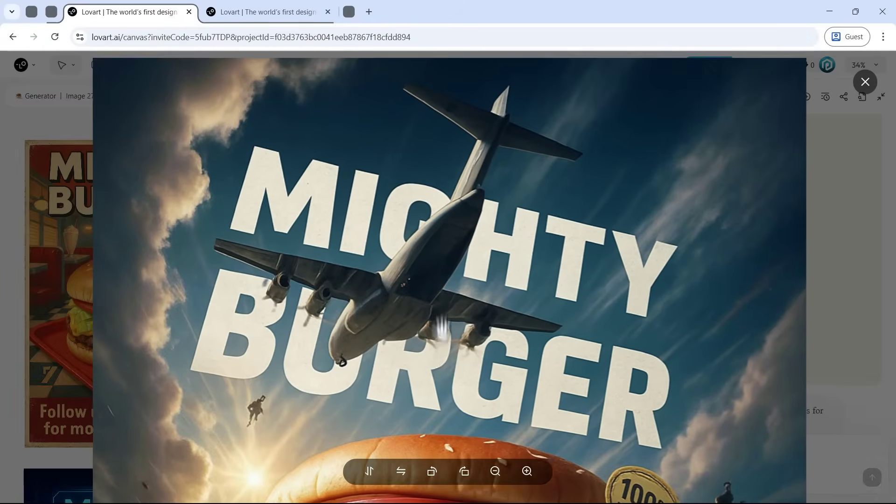
drag(437, 304, 400, 175)
key(Escape)
scroll(480, 315, down, 5)
ctrl+scroll(481, 315, up, 2)
scroll(775, 230, down, 5)
scroll(693, 238, up, 1)
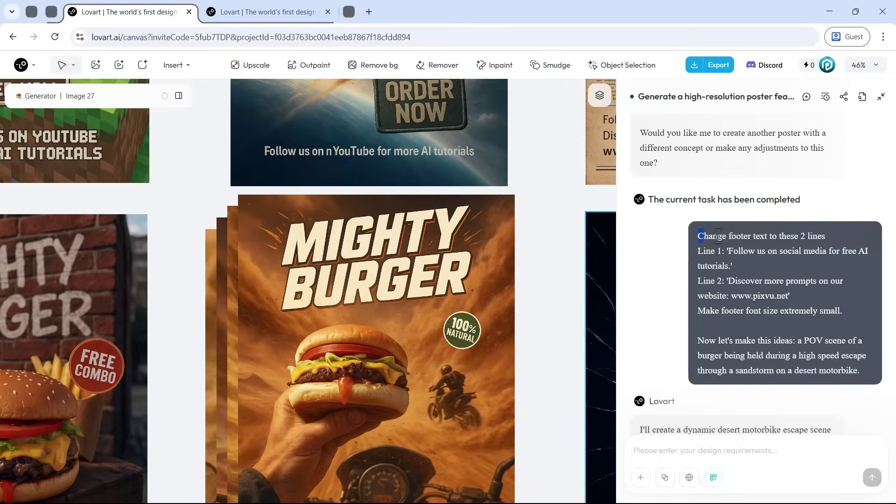
mouse_move(725, 236)
mouse_down()
mouse_move(823, 236)
mouse_move(859, 224)
mouse_move(737, 238)
mouse_up()
scroll(793, 222, down, 2)
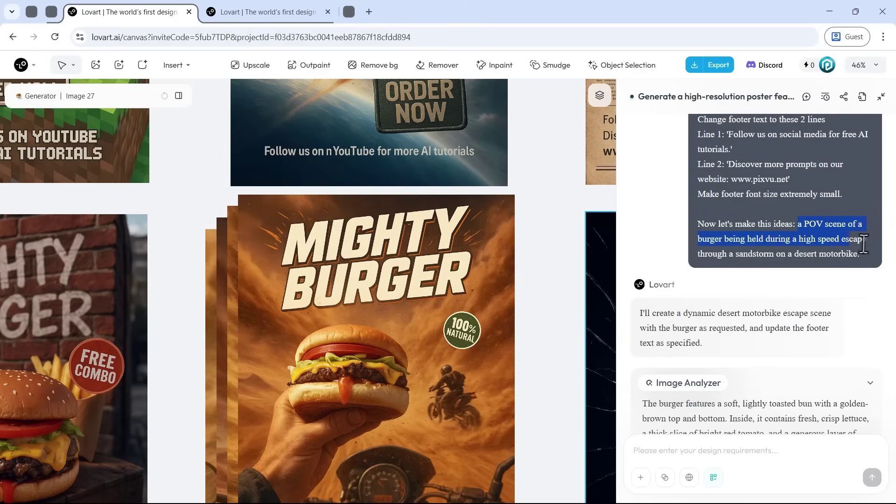
drag(871, 244, 744, 258)
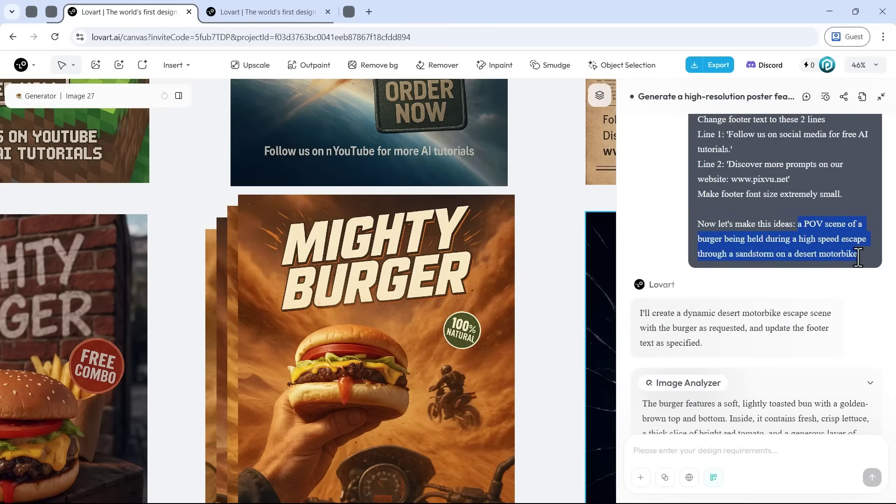
click(858, 257)
scroll(858, 247, down, 5)
scroll(858, 247, down, 5)
click(732, 254)
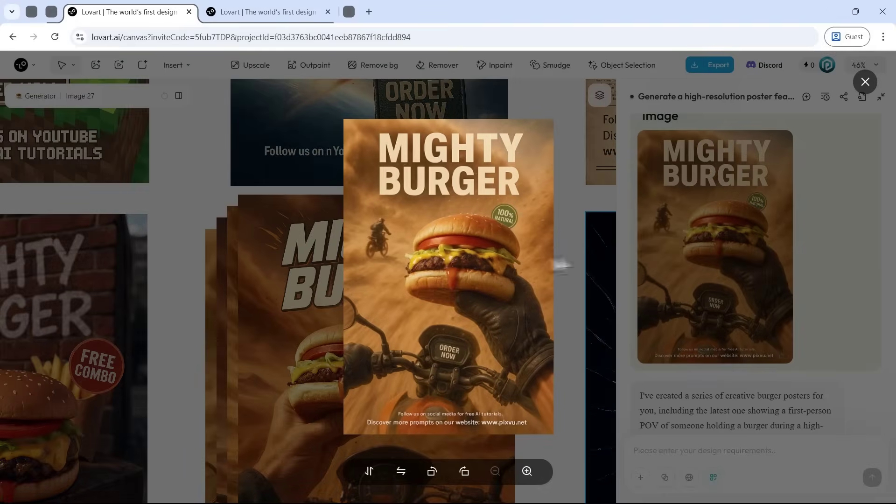
scroll(424, 290, up, 2)
scroll(470, 206, up, 2)
mouse_move(470, 206)
mouse_down()
mouse_move(464, 290)
mouse_move(464, 194)
mouse_up()
drag(469, 274, 456, 212)
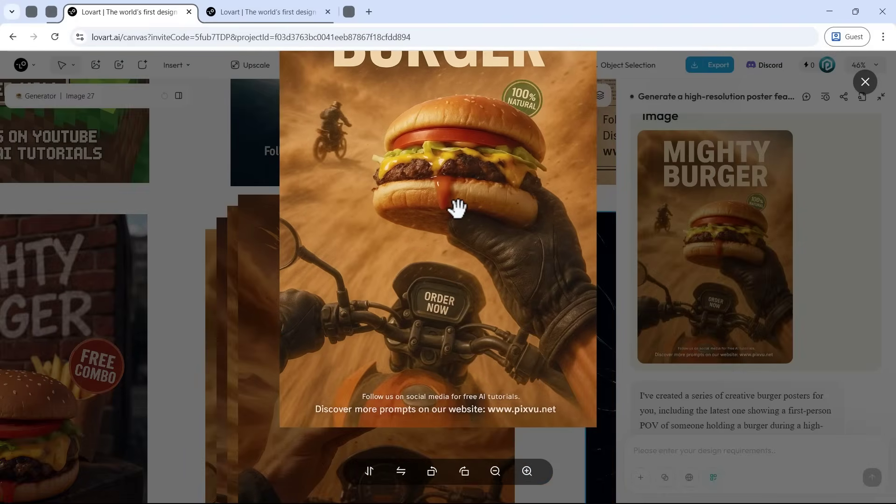
click(865, 82)
scroll(771, 300, down, 5)
scroll(760, 280, down, 3)
mouse_move(699, 220)
mouse_down()
mouse_move(836, 220)
mouse_move(766, 236)
mouse_move(760, 253)
mouse_up()
click(758, 254)
scroll(761, 251, down, 2)
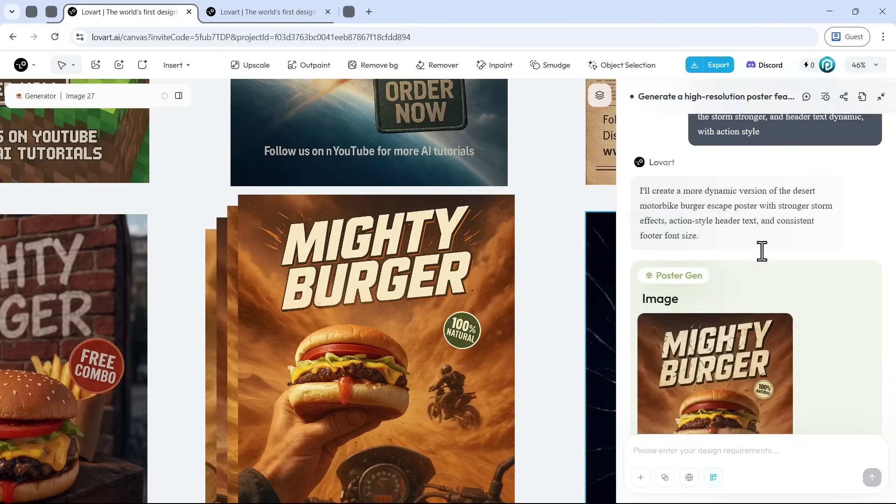
scroll(762, 256, down, 2)
click(721, 242)
scroll(445, 236, up, 3)
scroll(479, 279, down, 5)
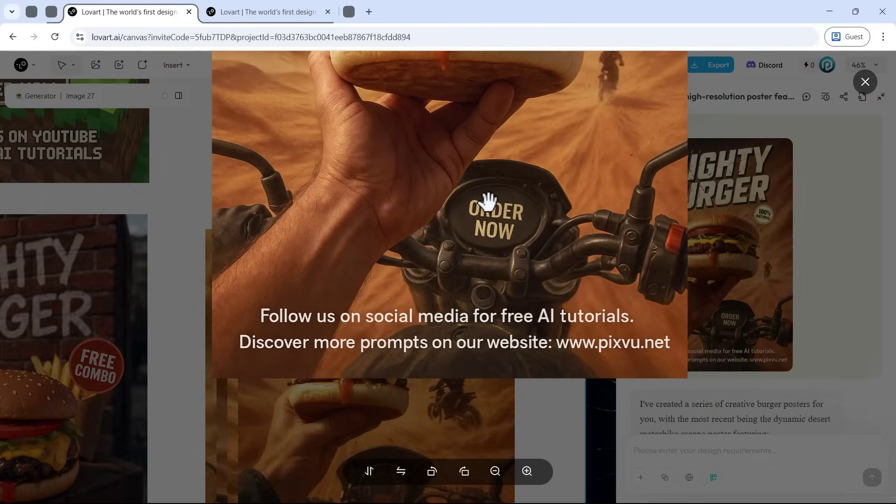
scroll(488, 202, up, 3)
click(742, 330)
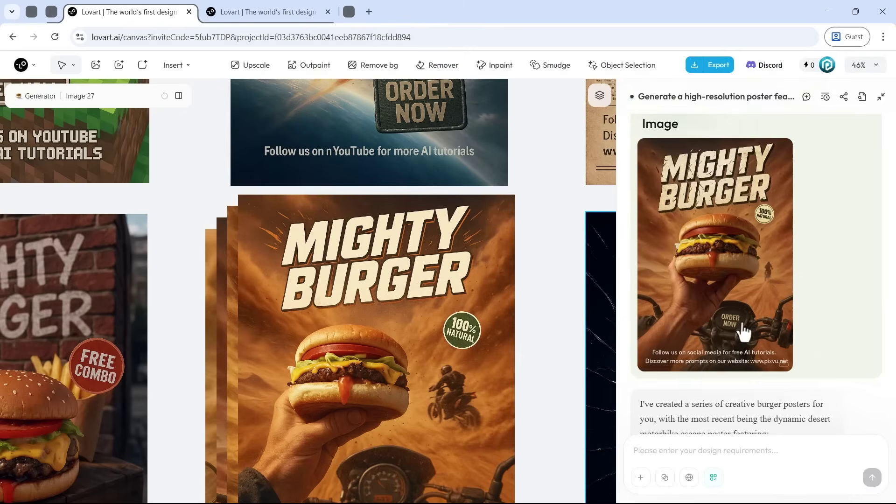
scroll(733, 319, up, 3)
scroll(732, 320, down, 1)
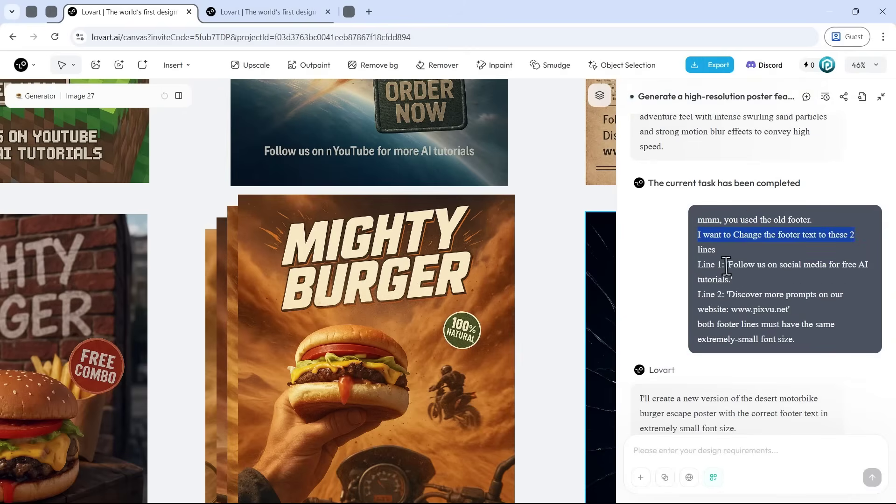
mouse_move(727, 265)
mouse_down()
mouse_move(728, 280)
mouse_move(792, 310)
mouse_up()
drag(698, 324, 807, 340)
scroll(710, 301, down, 3)
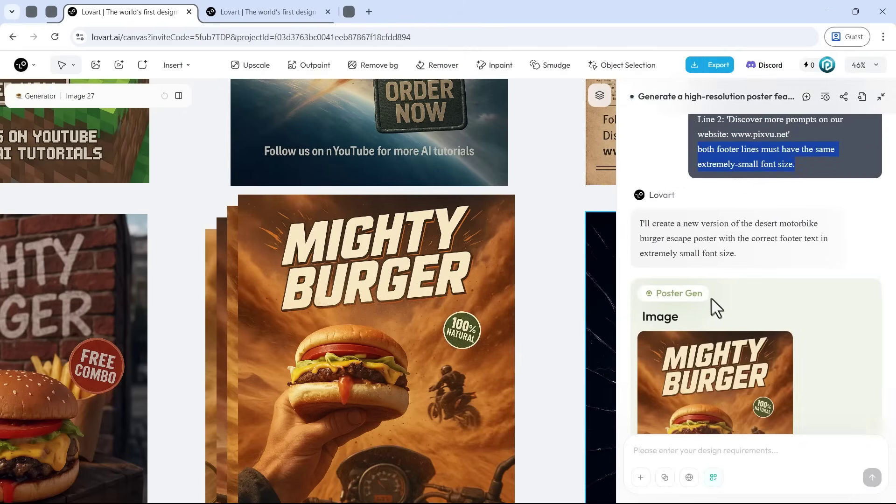
click(710, 296)
scroll(480, 299, up, 2)
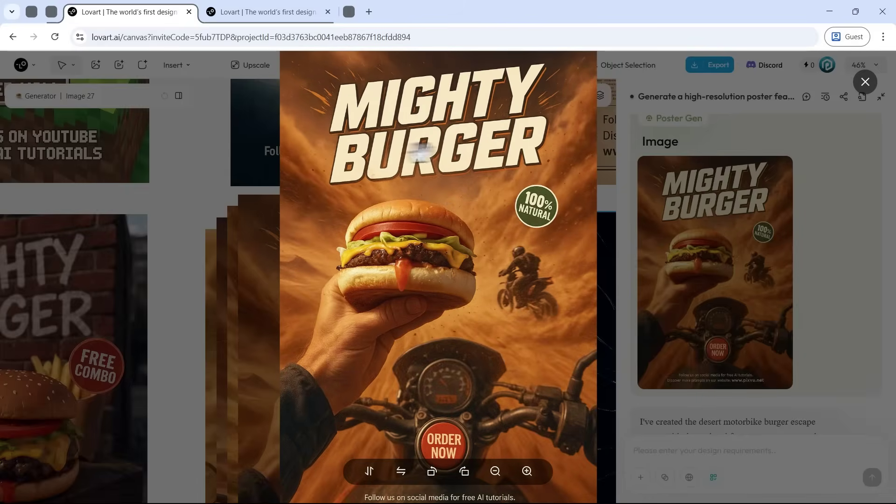
scroll(499, 166, down, 2)
drag(456, 276, 455, 212)
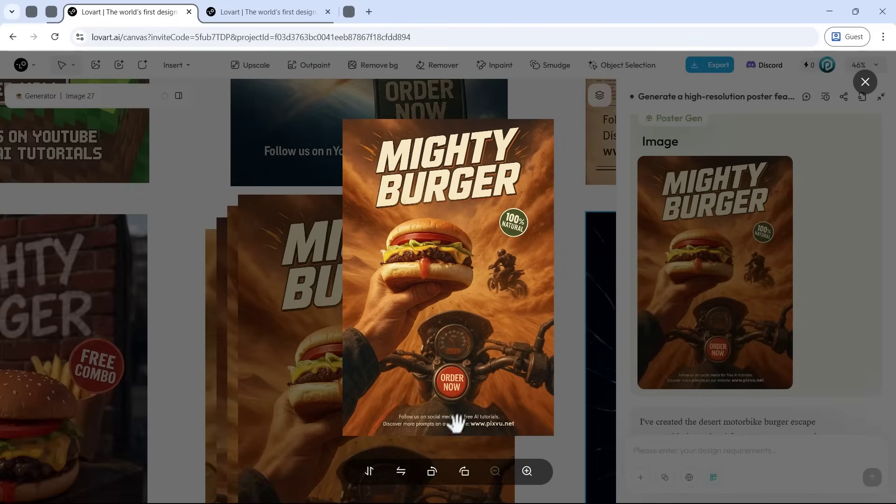
scroll(455, 432, up, 4)
key(Escape)
scroll(490, 231, down, 3)
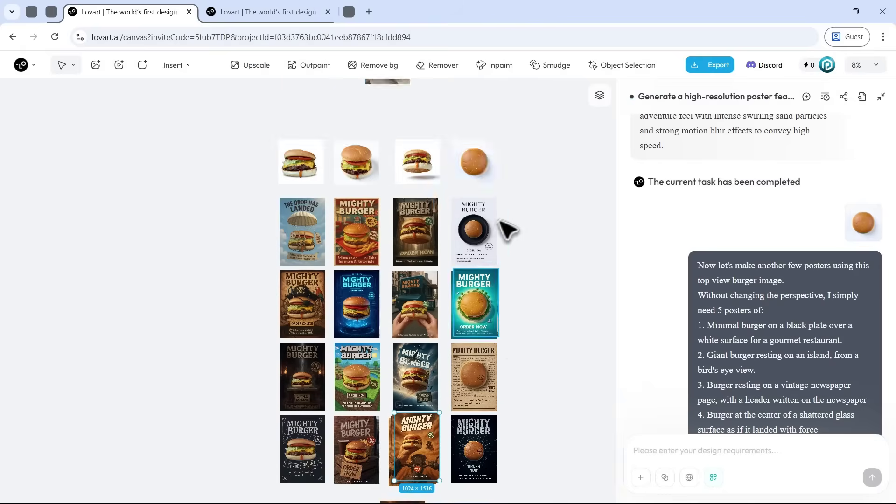
scroll(487, 234, up, 3)
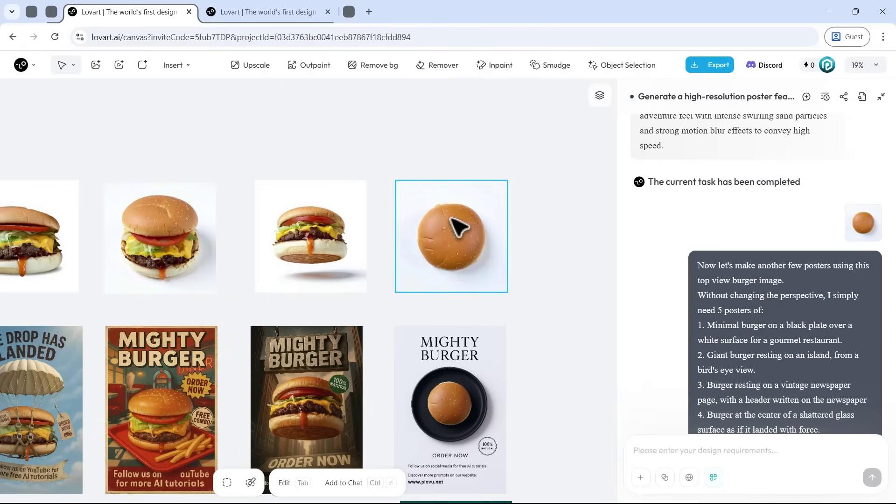
scroll(724, 260, down, 1)
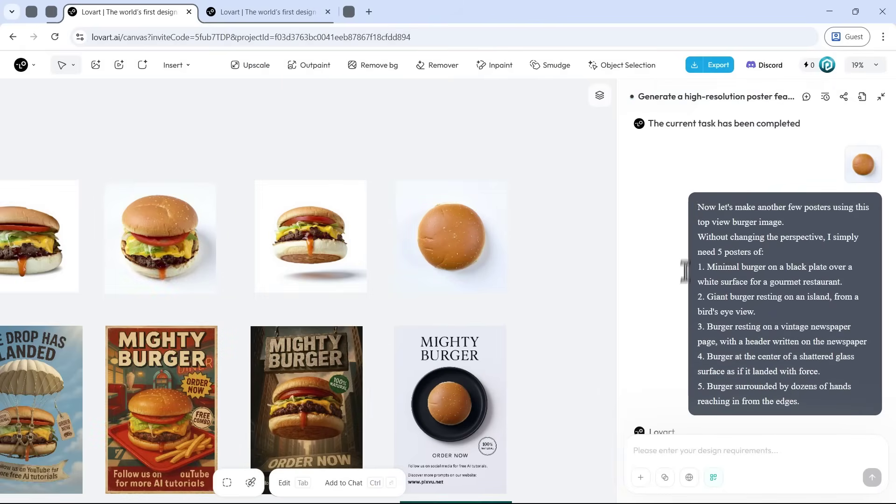
scroll(681, 294, down, 5)
scroll(680, 308, down, 5)
scroll(707, 322, down, 3)
scroll(701, 325, down, 5)
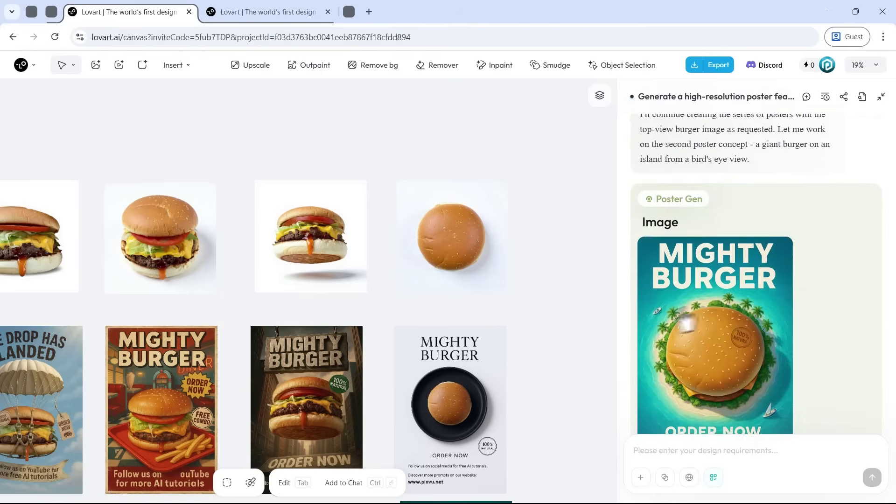
scroll(744, 304, down, 5)
scroll(771, 306, down, 5)
scroll(740, 314, down, 5)
scroll(713, 312, down, 5)
scroll(713, 312, down, 5)
scroll(712, 312, down, 3)
scroll(418, 243, down, 5)
click(345, 140)
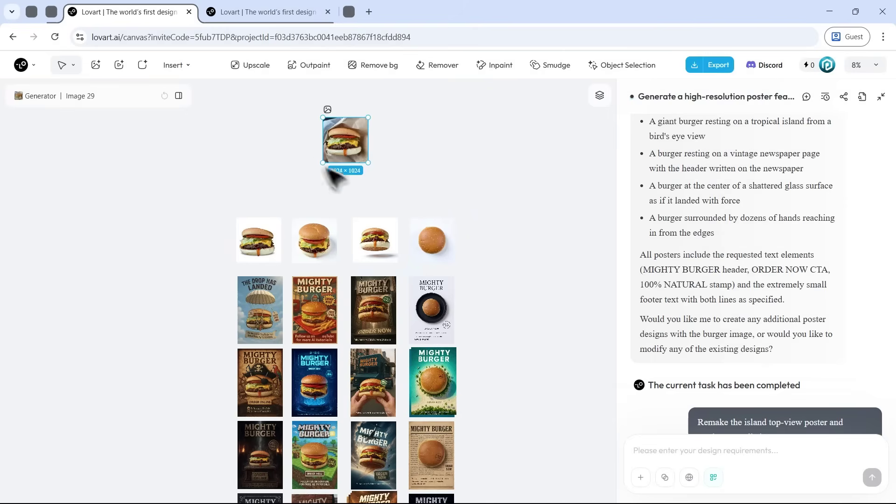
scroll(398, 204, down, 2)
mouse_move(544, 149)
mouse_down()
mouse_move(205, 369)
mouse_move(172, 454)
mouse_up()
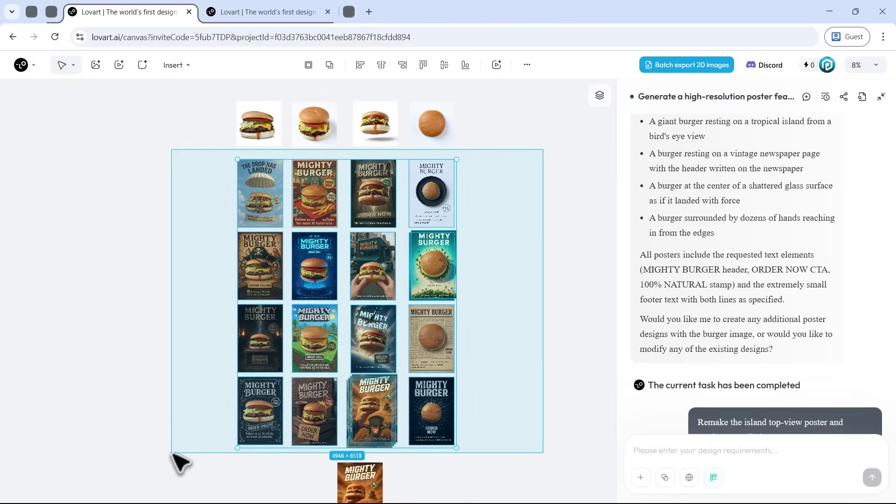
scroll(284, 356, up, 3)
scroll(392, 294, up, 2)
click(430, 271)
scroll(738, 329, down, 3)
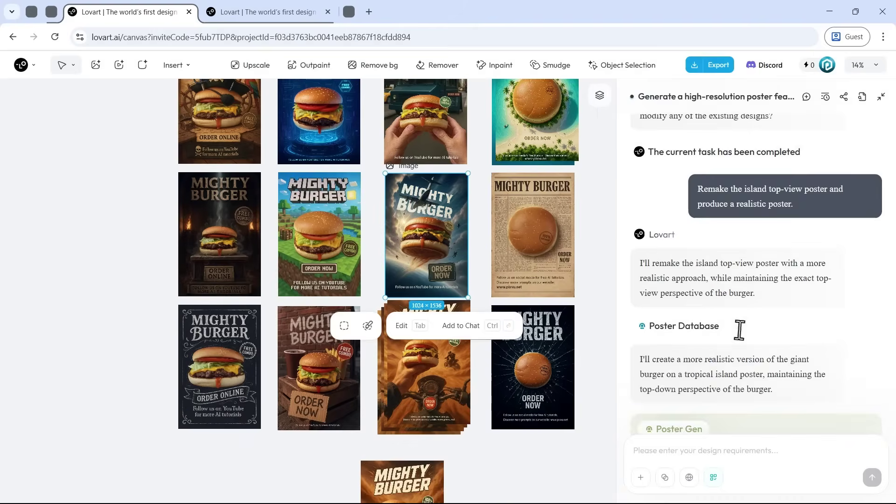
scroll(739, 329, down, 5)
scroll(717, 340, down, 5)
Step: Attach the lower motorcycle poster to the chat
click(596, 366)
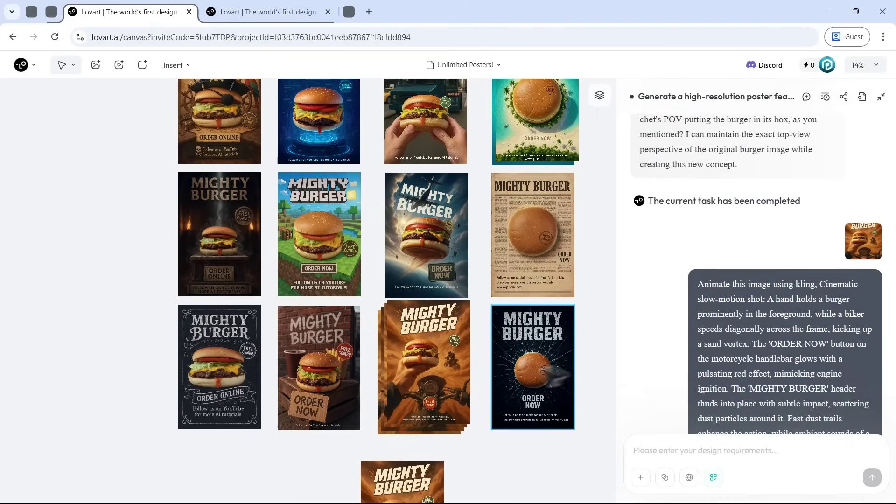
scroll(420, 410, down, 3)
click(411, 340)
scroll(411, 341, up, 2)
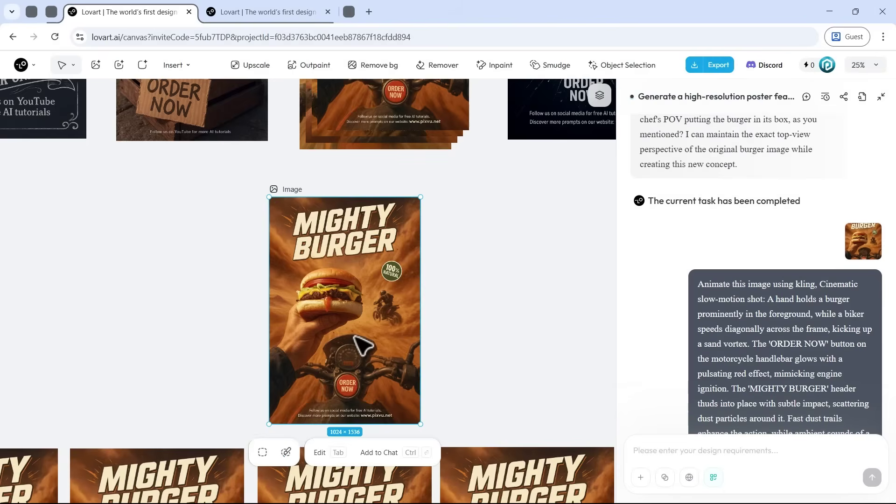
scroll(361, 345, up, 1)
right_click(364, 300)
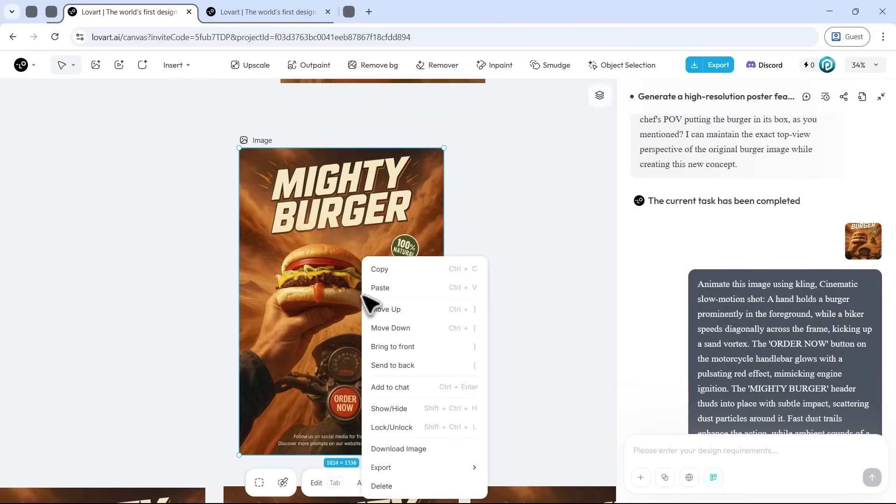
click(423, 390)
scroll(737, 274, down, 2)
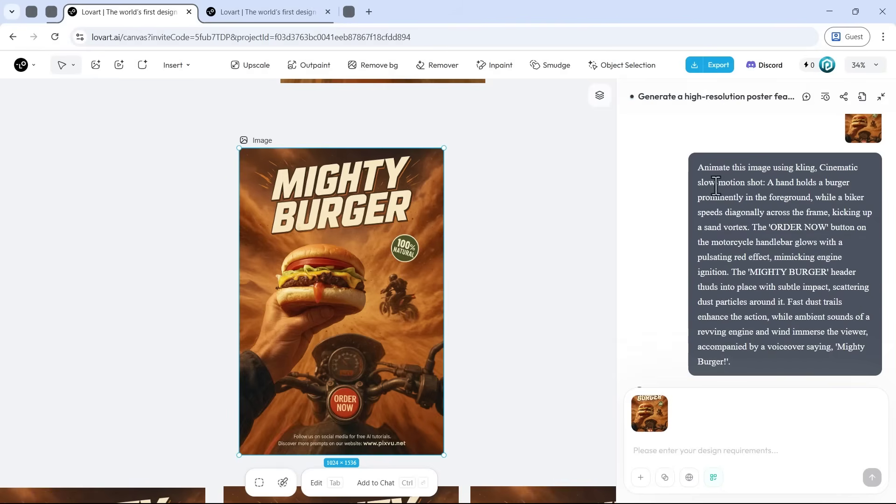
Step: Review the 'Mighty Burger!' prompt, play the music, and watch the cinematic video full screen
drag(699, 147, 730, 352)
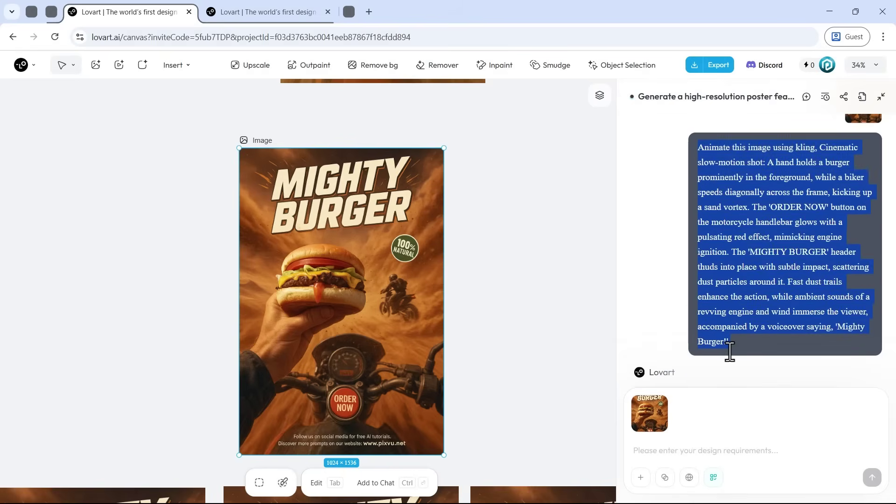
drag(730, 352, 685, 140)
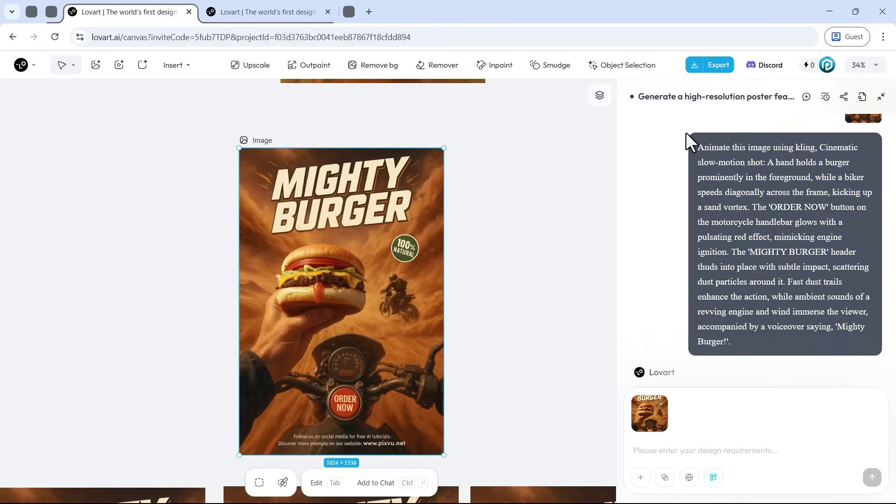
drag(733, 341, 817, 338)
scroll(736, 304, down, 2)
scroll(756, 231, down, 3)
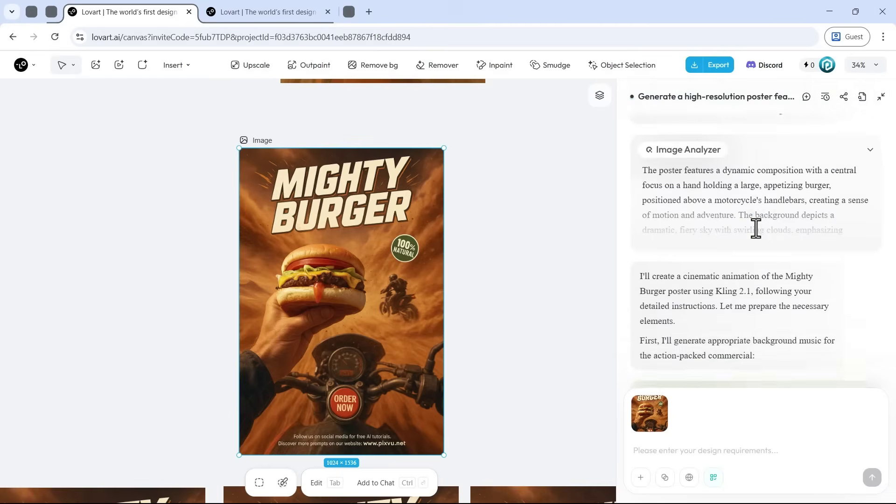
scroll(756, 234, down, 4)
scroll(727, 207, down, 1)
click(721, 203)
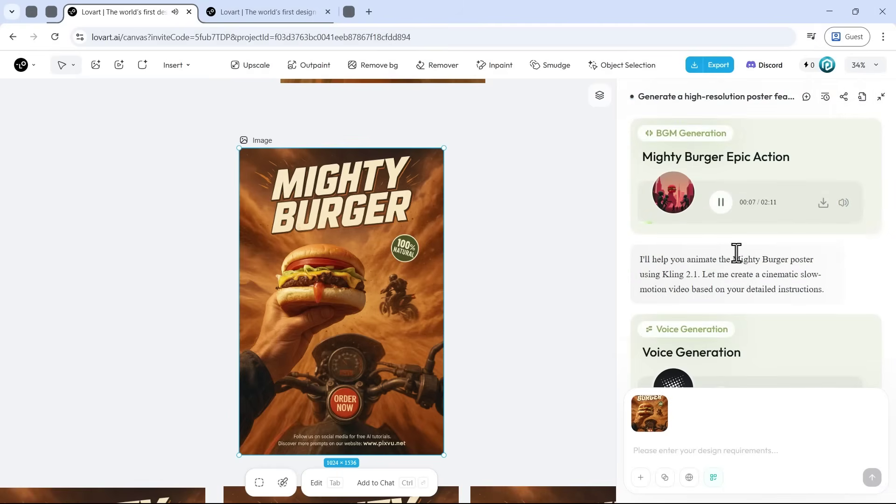
scroll(737, 266, up, 1)
scroll(739, 285, down, 2)
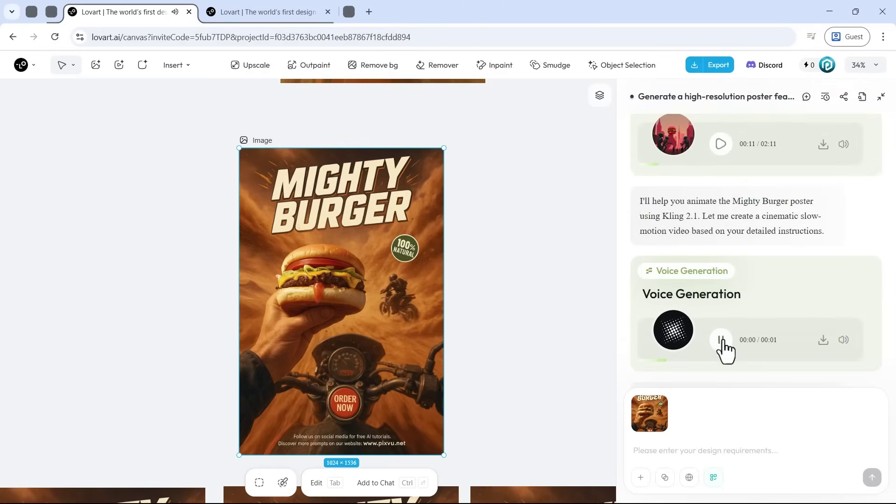
scroll(737, 285, down, 2)
scroll(737, 284, down, 4)
scroll(737, 285, down, 2)
scroll(673, 304, down, 1)
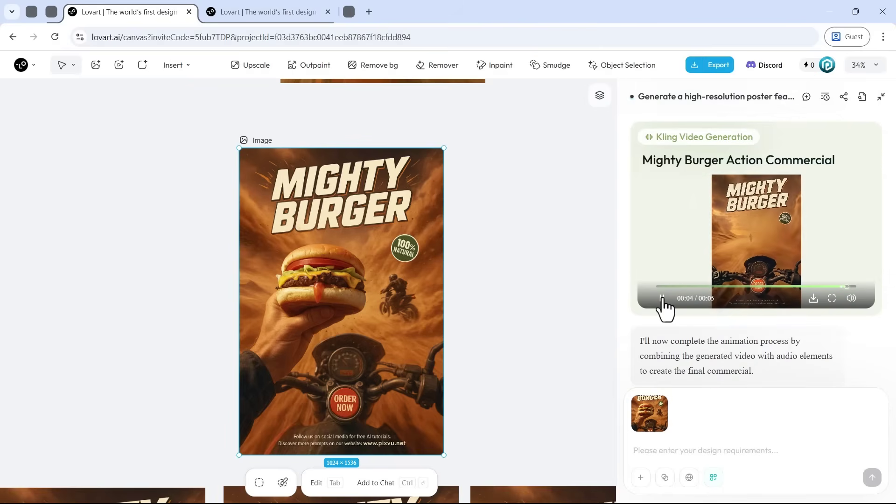
scroll(666, 301, down, 2)
scroll(664, 292, down, 2)
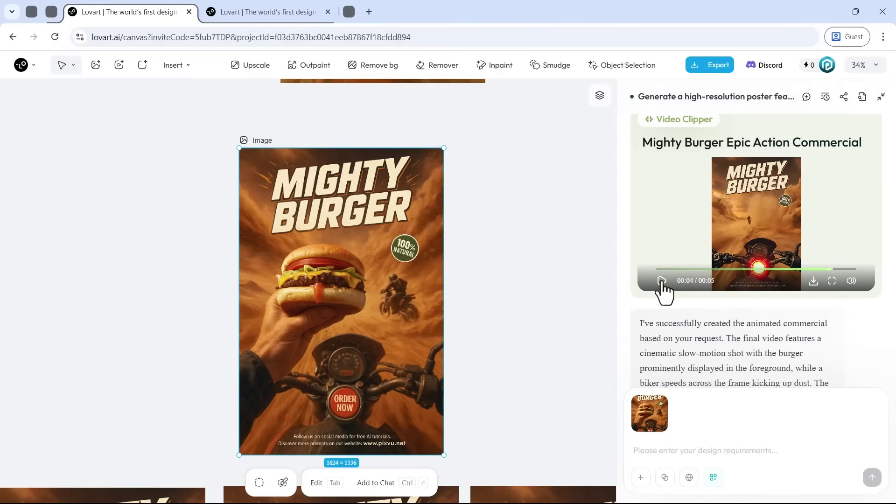
click(832, 281)
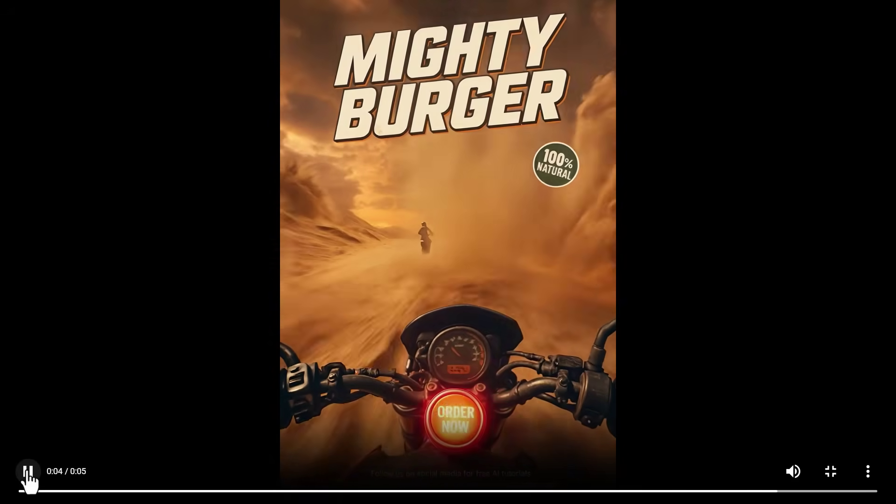
click(29, 471)
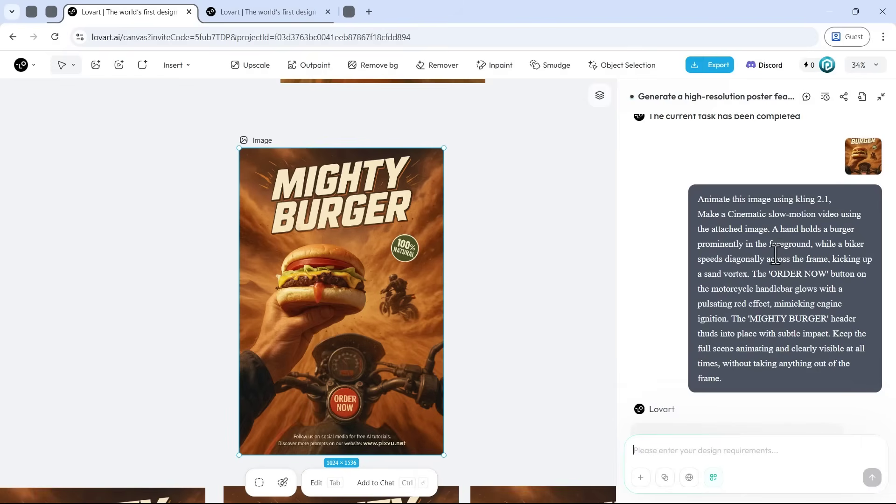
scroll(740, 293, down, 10)
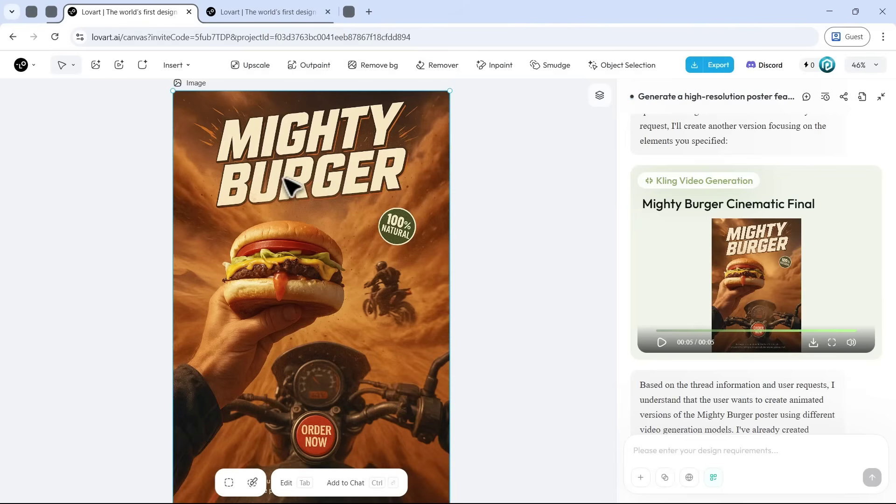
Step: Mask the MIGHTY headline and inpaint it as 'PIXVU' on the motorbike poster
click(505, 71)
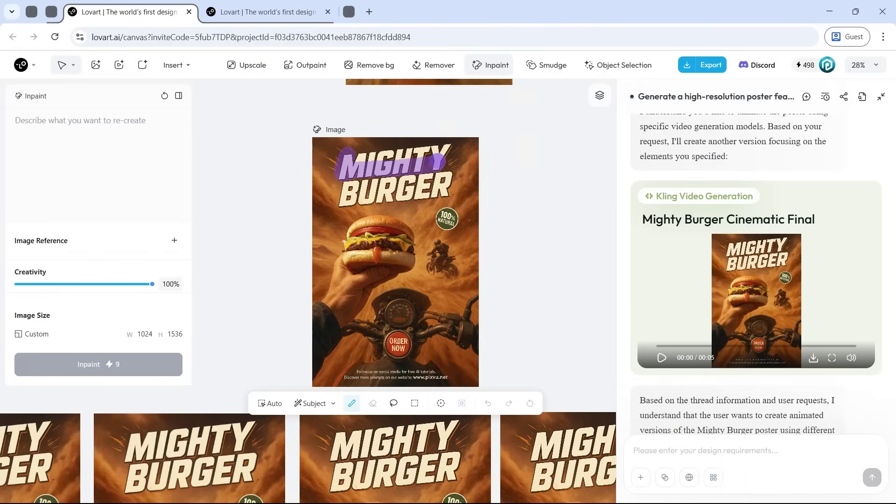
click(93, 140)
text(Text 'PIXVU)
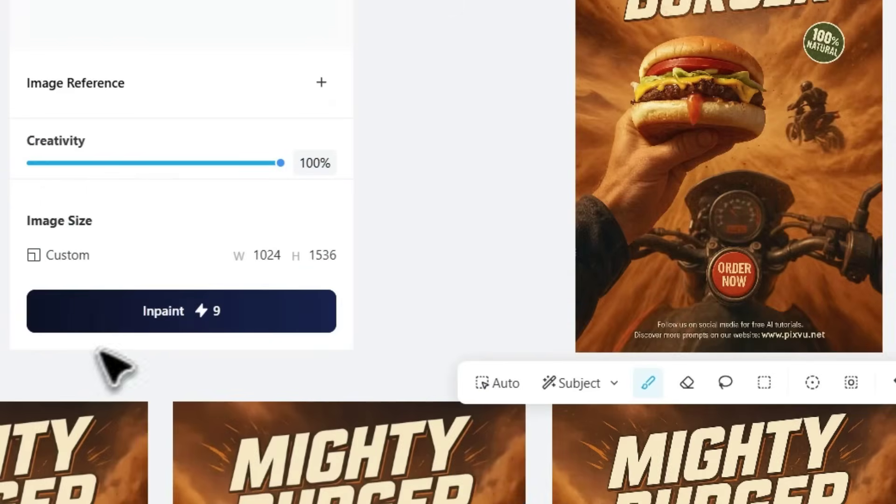
click(81, 366)
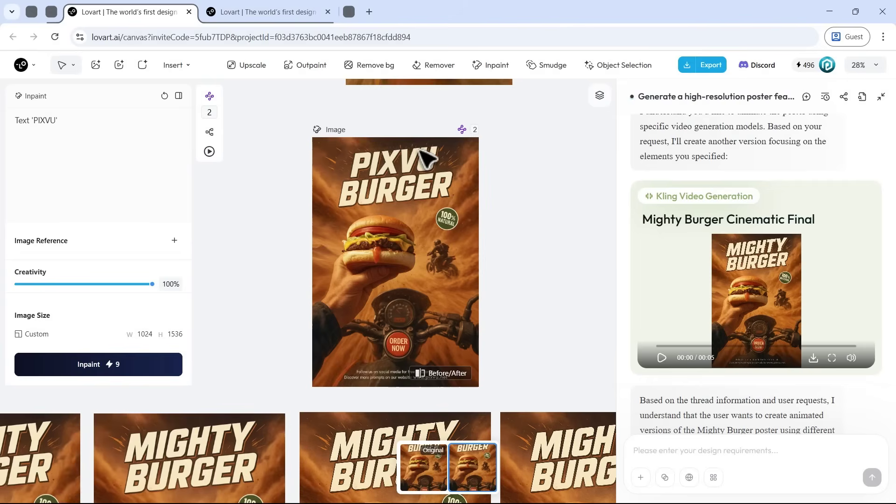
scroll(428, 163, up, 2)
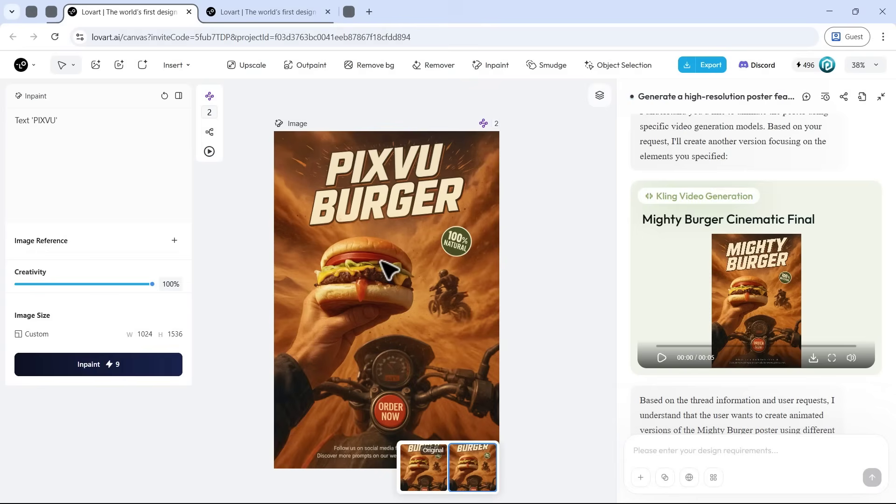
Step: Outpaint the PIXVU BURGER poster to a 1:1 square at 1536×1536
click(305, 65)
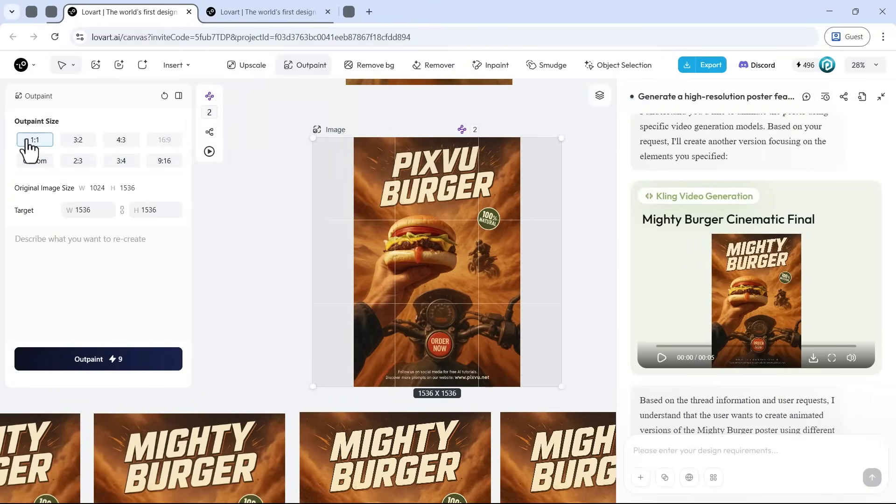
click(101, 362)
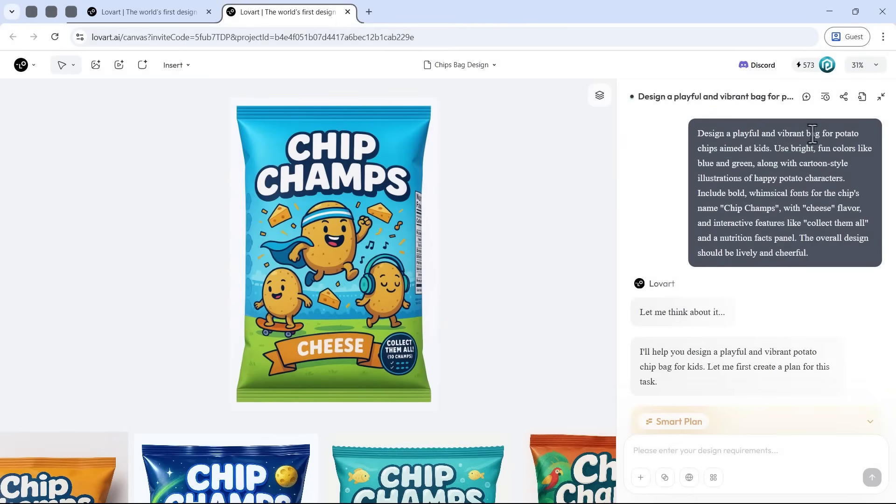
drag(808, 133, 780, 153)
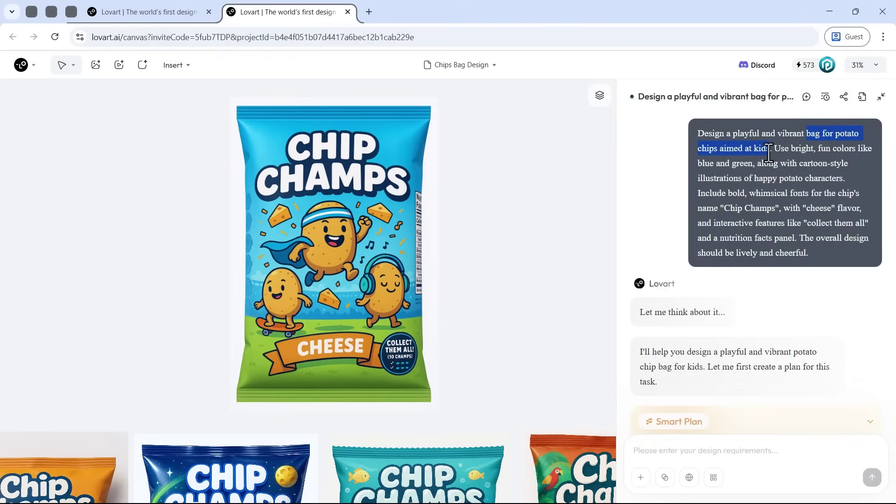
click(793, 184)
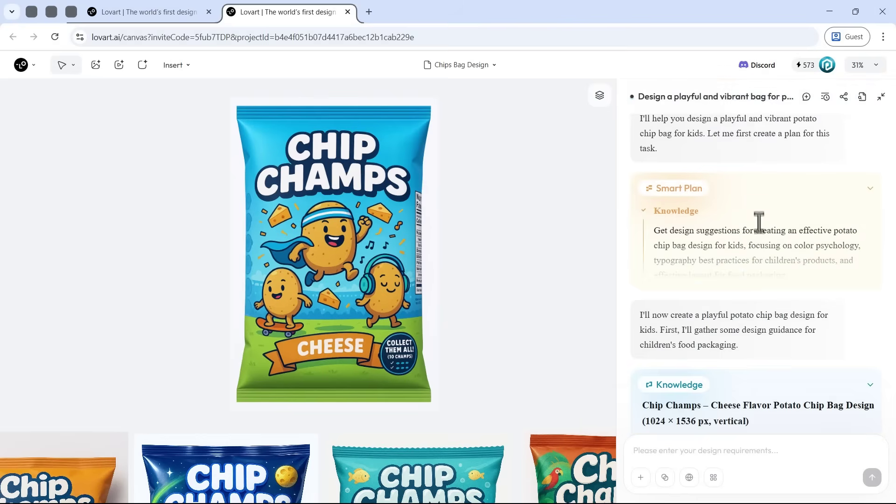
click(760, 201)
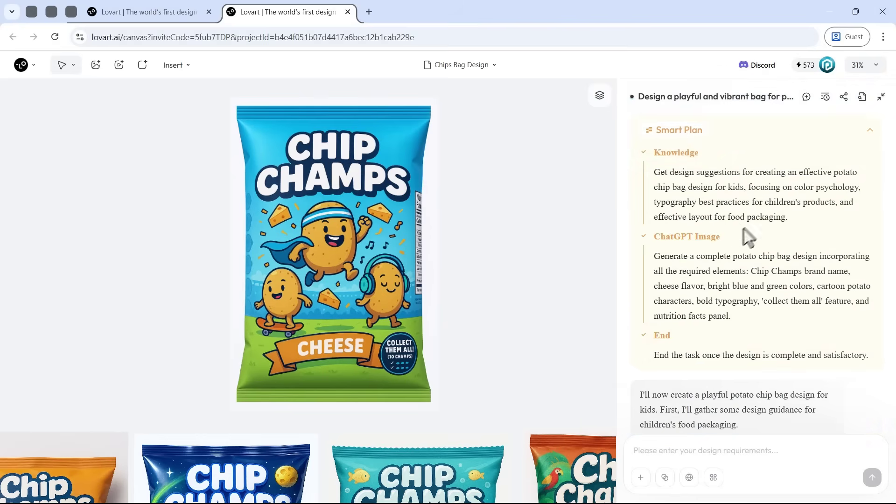
drag(739, 232, 677, 238)
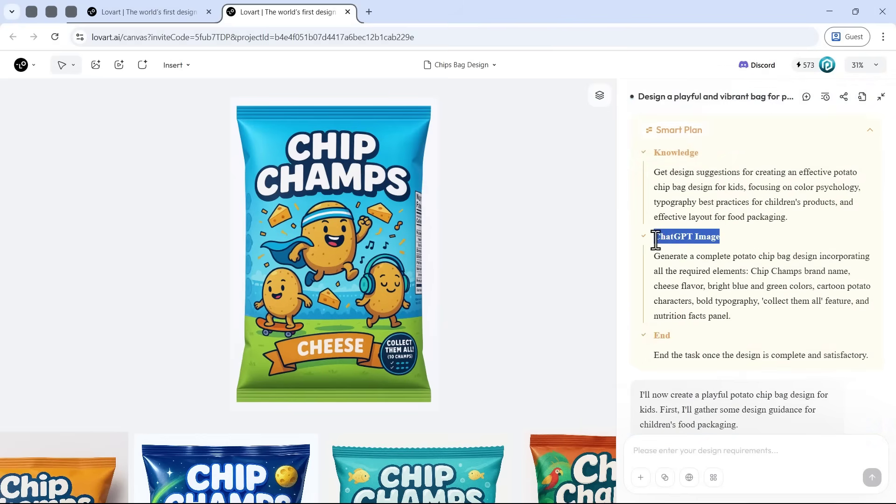
scroll(736, 292, down, 3)
scroll(736, 250, down, 5)
scroll(736, 250, down, 5)
scroll(735, 250, down, 5)
scroll(756, 224, up, 1)
scroll(795, 200, down, 5)
scroll(791, 197, down, 5)
click(724, 332)
scroll(462, 261, up, 2)
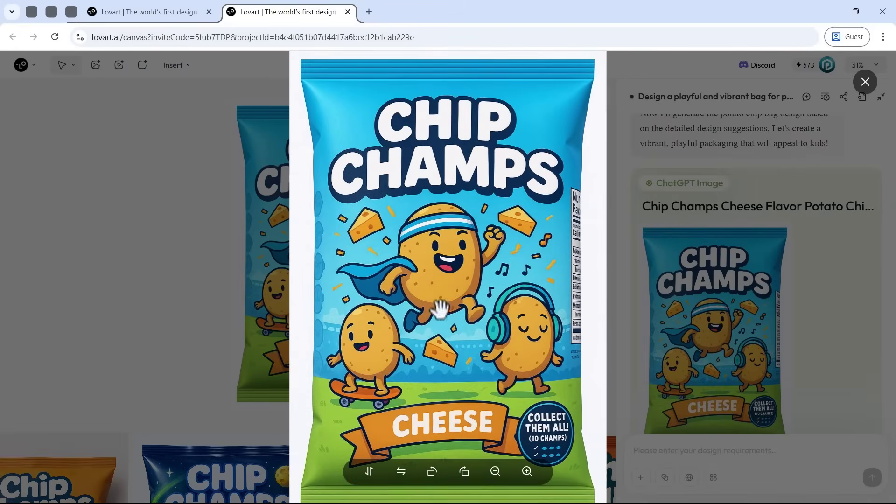
click(657, 298)
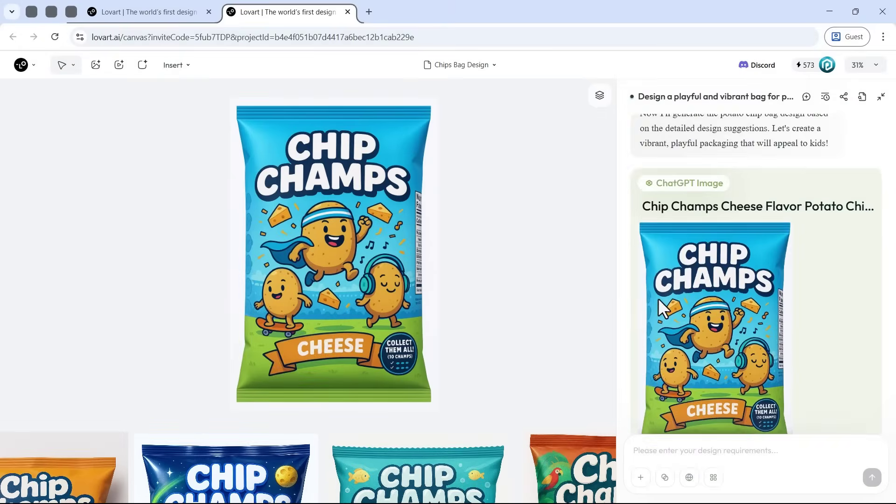
scroll(658, 299, down, 5)
scroll(658, 295, down, 5)
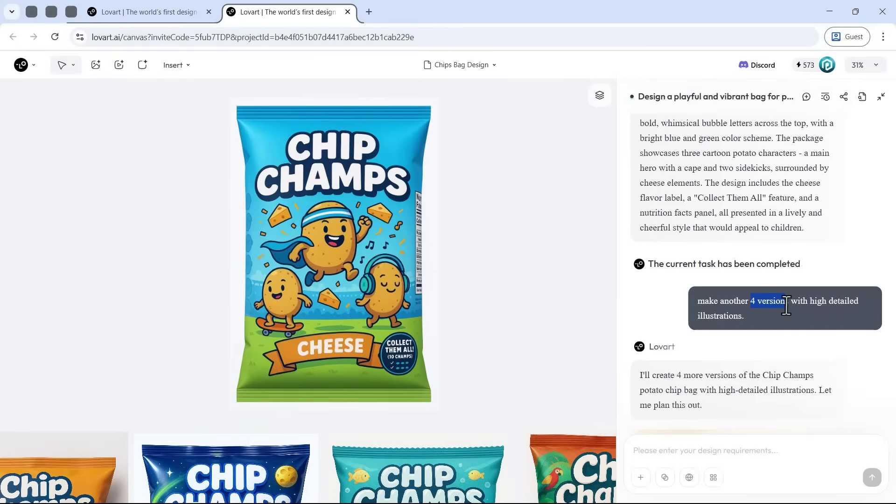
drag(810, 301, 750, 317)
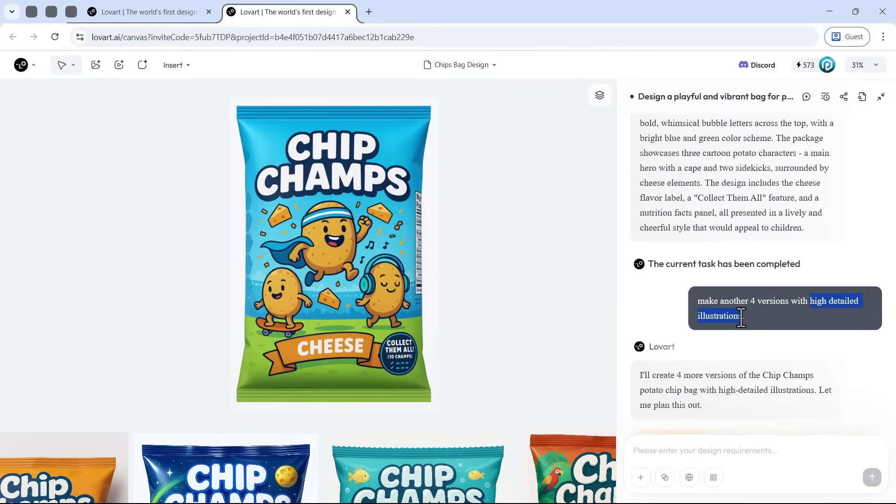
click(749, 319)
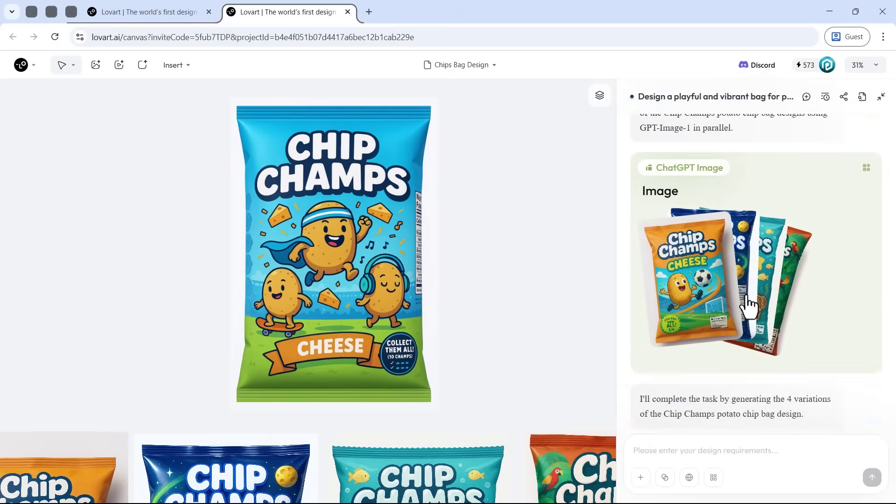
scroll(467, 296, down, 3)
scroll(413, 280, down, 3)
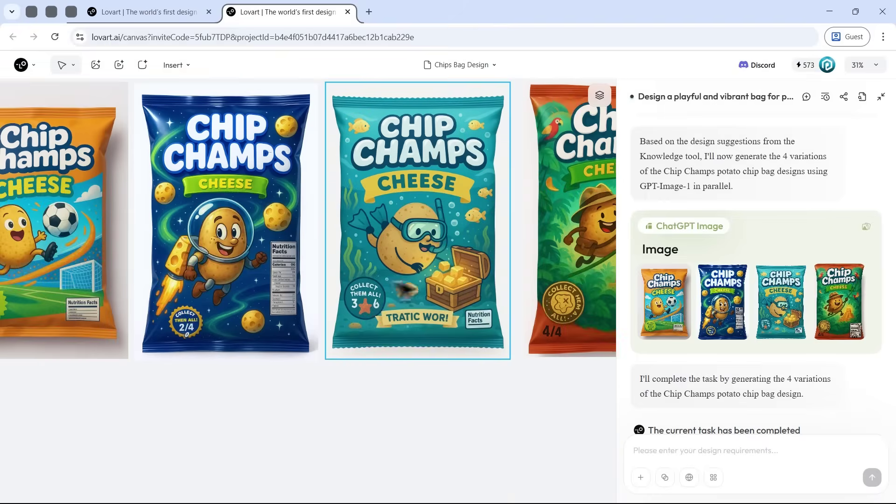
scroll(70, 284, down, 1)
Step: Review the soccer, space, deep-sea and jungle Chip Champs bags and bring up the jungle bag's menu
click(70, 283)
scroll(71, 283, up, 2)
drag(150, 290, 231, 291)
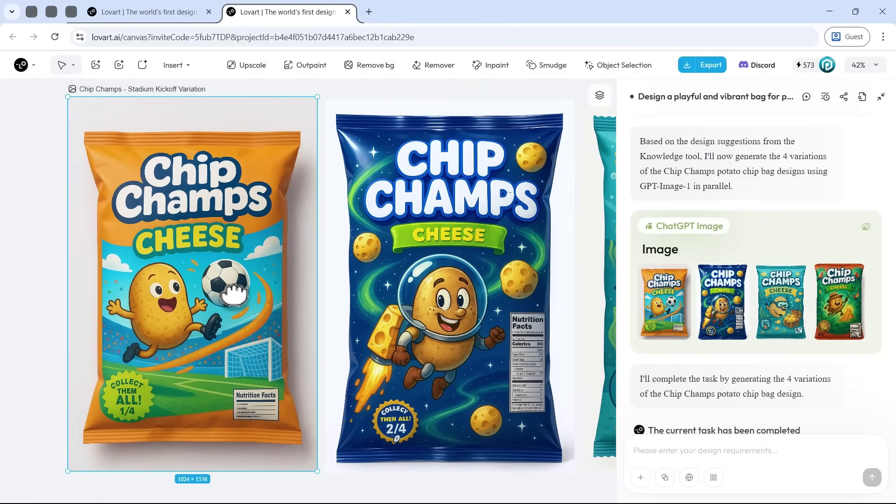
scroll(245, 293, right, 2)
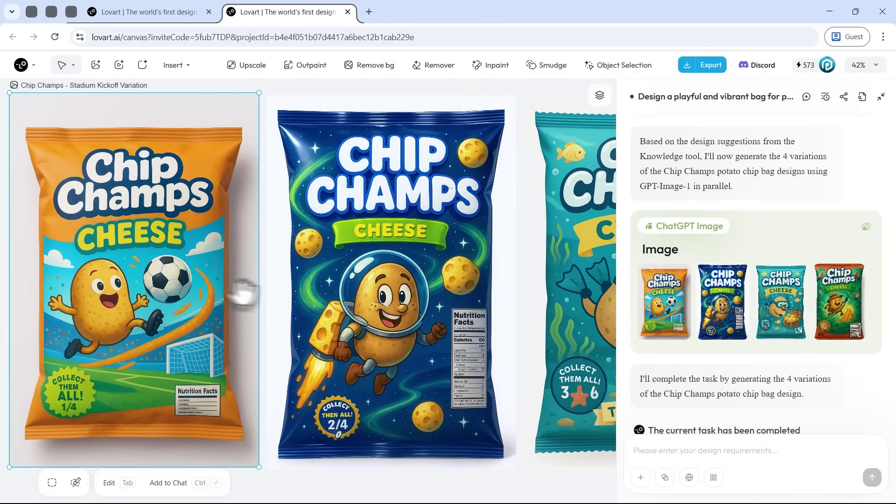
click(265, 300)
scroll(315, 302, right, 3)
scroll(366, 302, right, 2)
click(322, 308)
scroll(424, 310, right, 3)
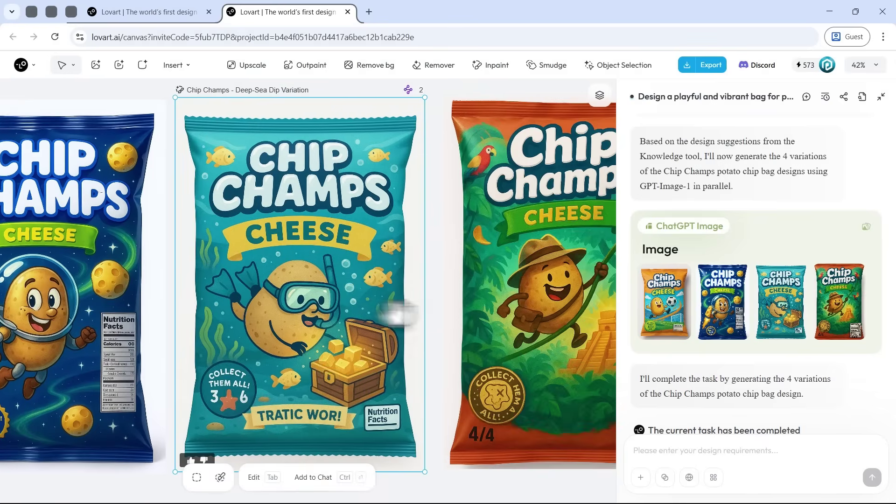
click(400, 310)
scroll(518, 284, down, 3)
scroll(518, 283, down, 2)
right_click(487, 290)
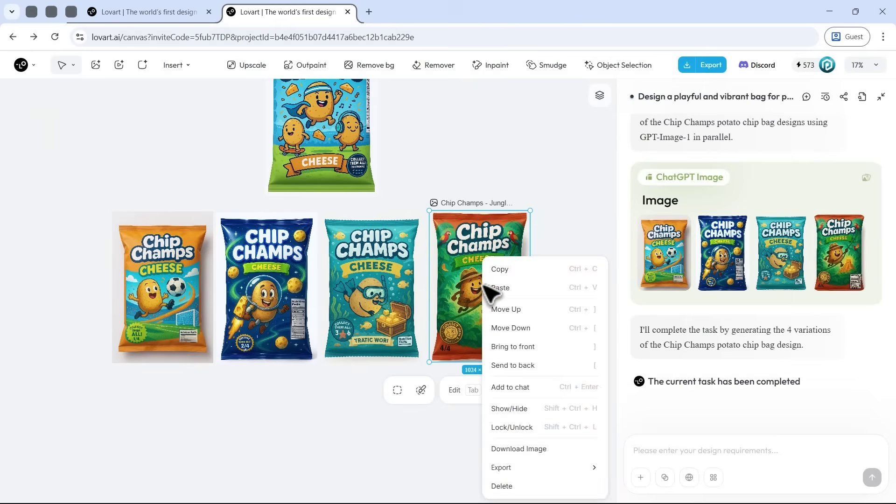
Step: Send the jungle bag with a BBQ, Sea Salt, Sour Cream and Sweet Chili flavour request
click(515, 388)
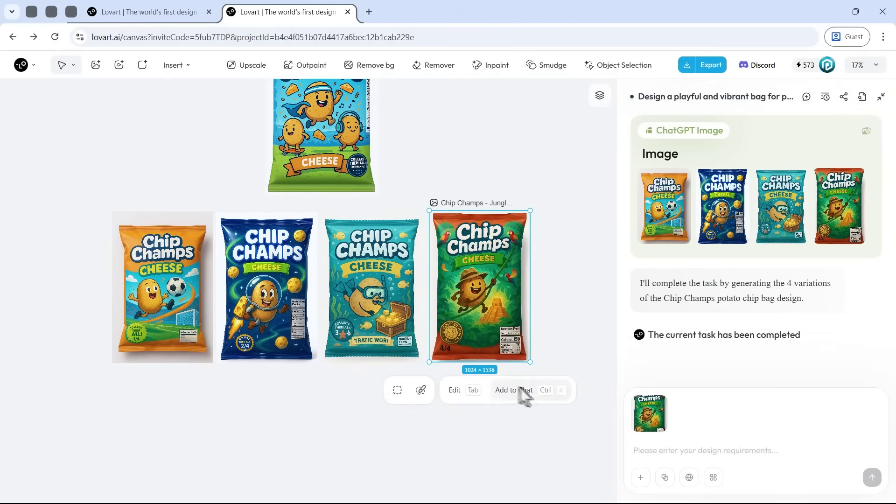
text(using)
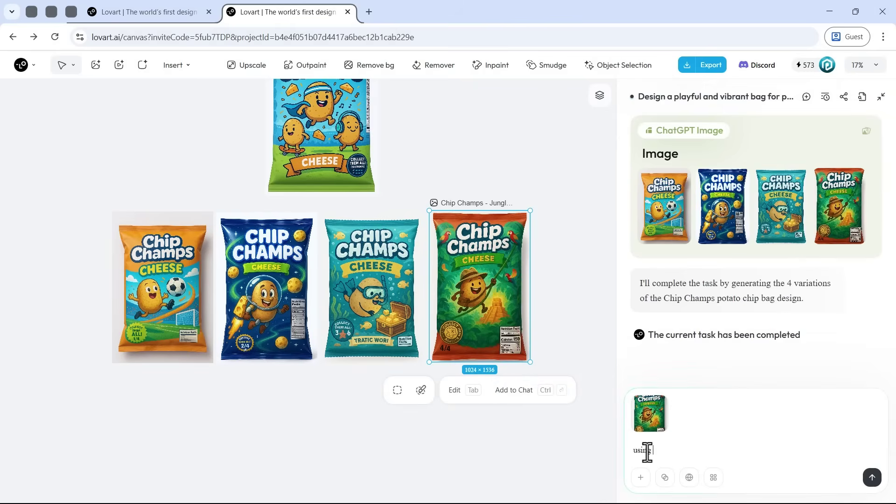
text(chip bag designs for 4 different flavors)
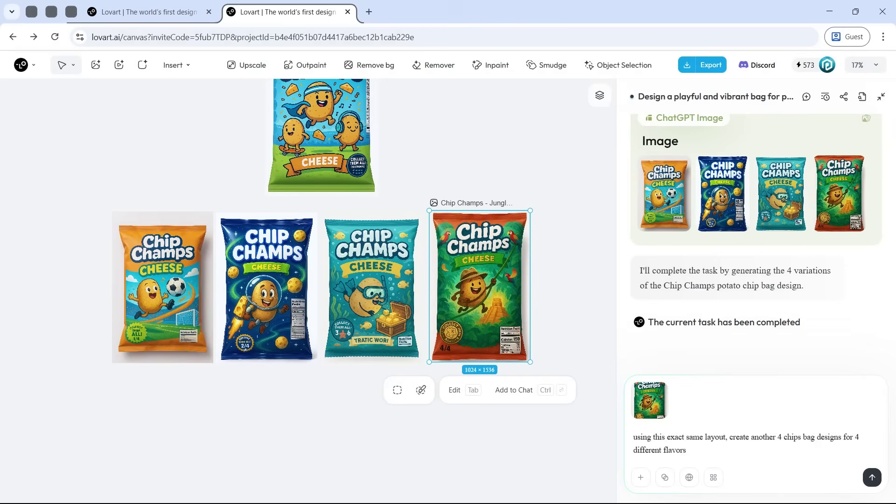
text(: 1. BBQ 2. Sea Salt 3. Sour Cream 4. Sweet Chili  -Keep the)
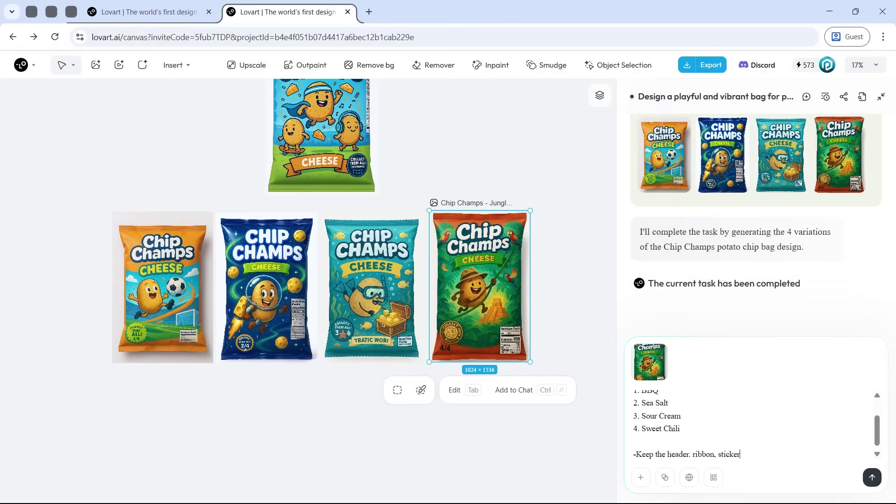
text( in their original placements, and apply a unique visual theme for each flavor.)
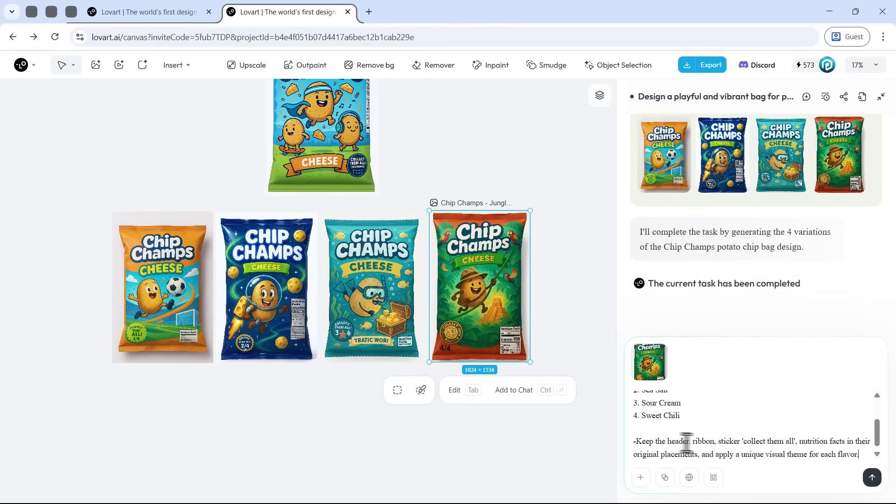
click(873, 477)
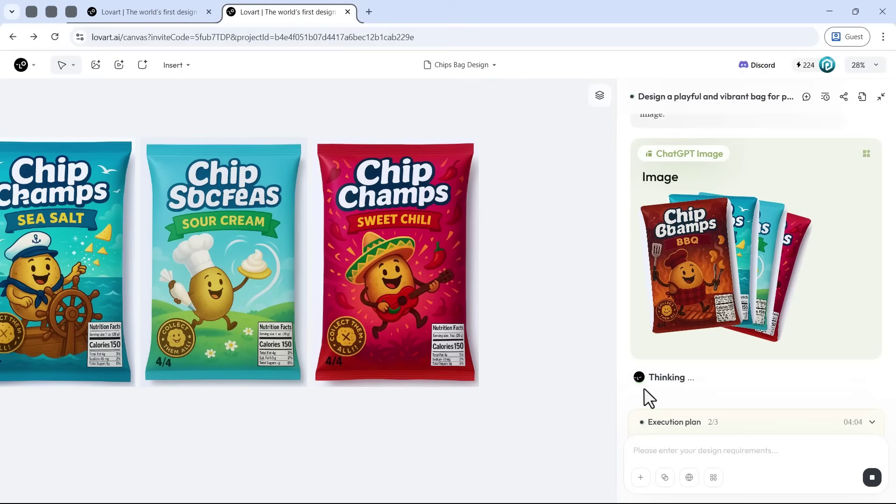
scroll(549, 325, down, 5)
scroll(554, 334, up, 2)
scroll(286, 201, down, 2)
scroll(286, 201, up, 3)
click(159, 260)
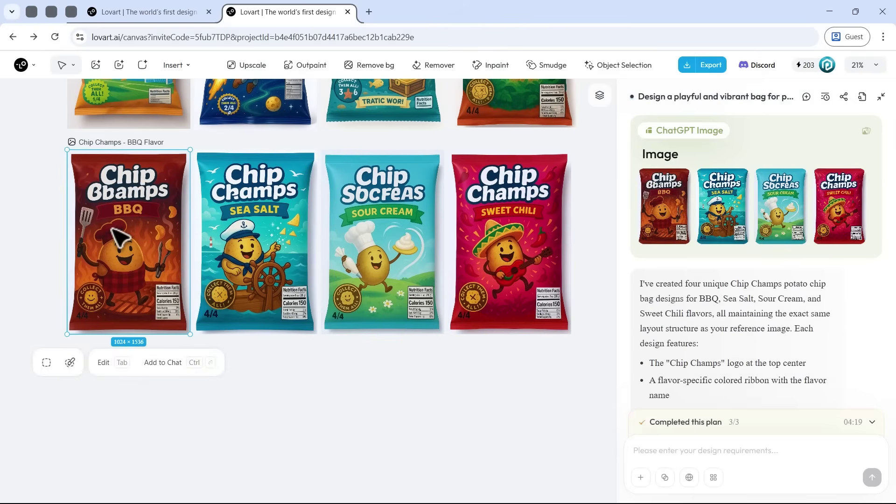
Step: Inpaint the misspelled 'Cbamps' on the BBQ bag so it reads 'Chip Champs'
click(496, 67)
drag(342, 195, 345, 197)
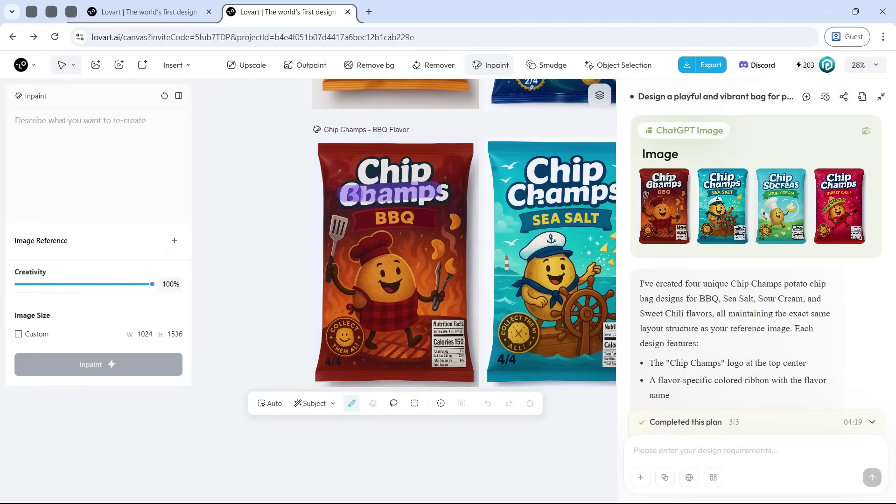
drag(416, 197, 448, 201)
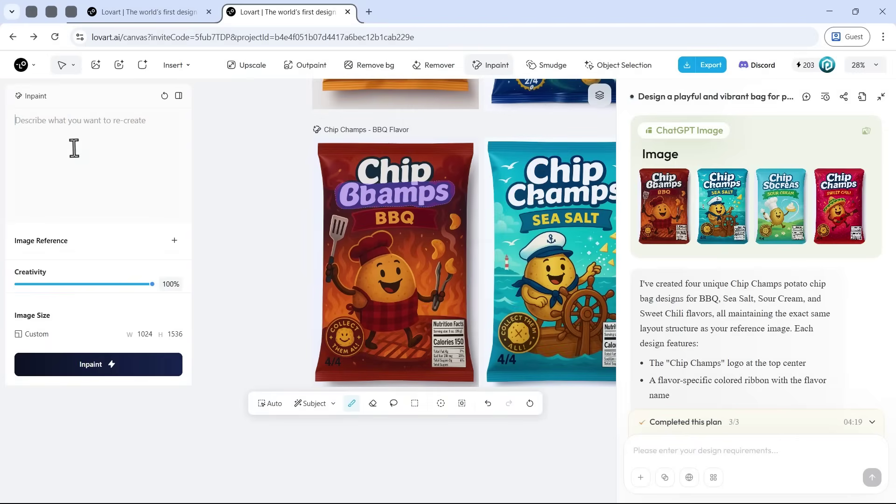
text(text "Champs")
click(105, 373)
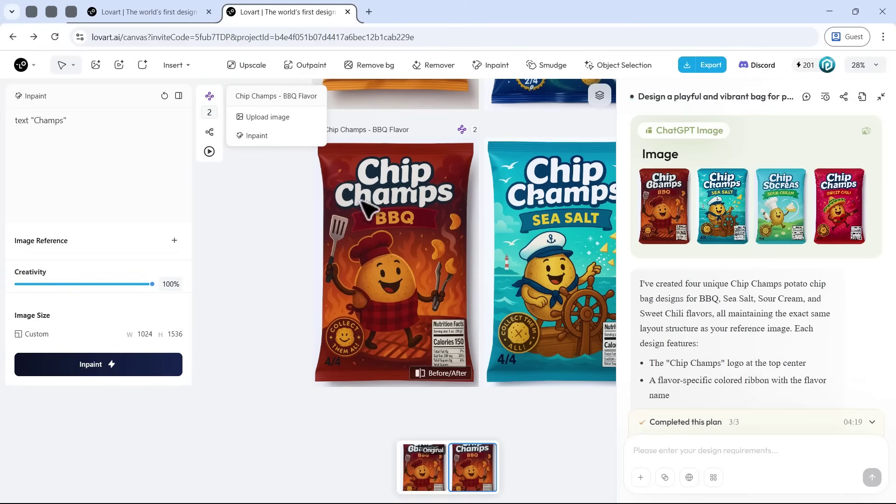
click(387, 257)
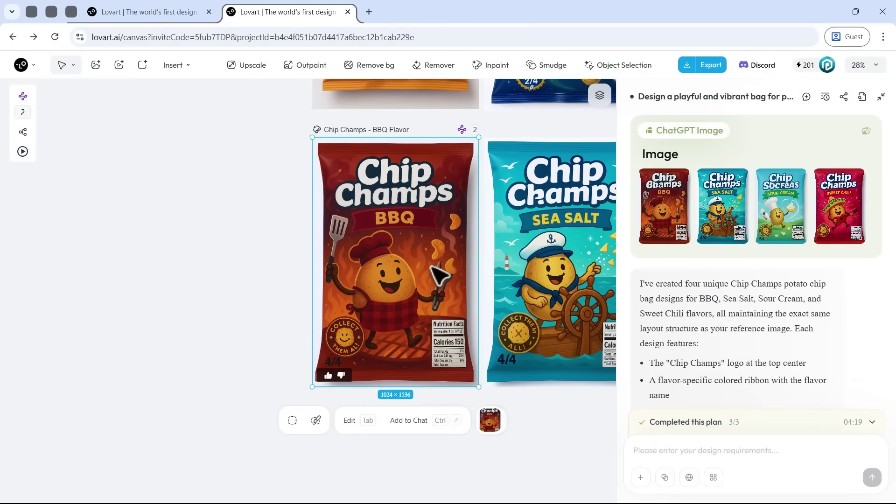
Step: Start a new generator frame with the BBQ bag as the image reference
click(96, 72)
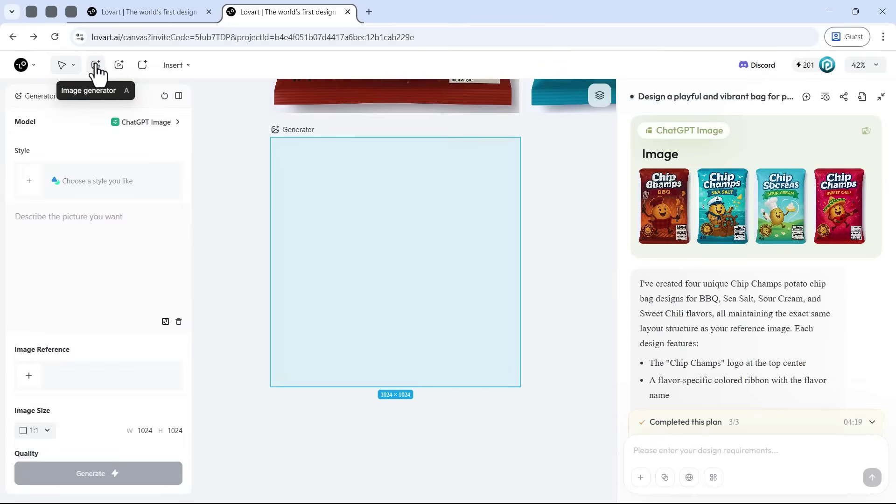
click(148, 123)
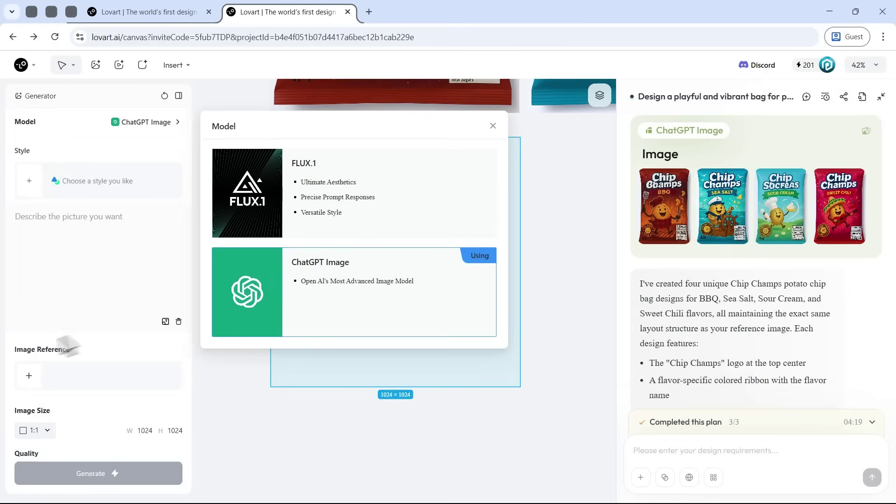
click(350, 296)
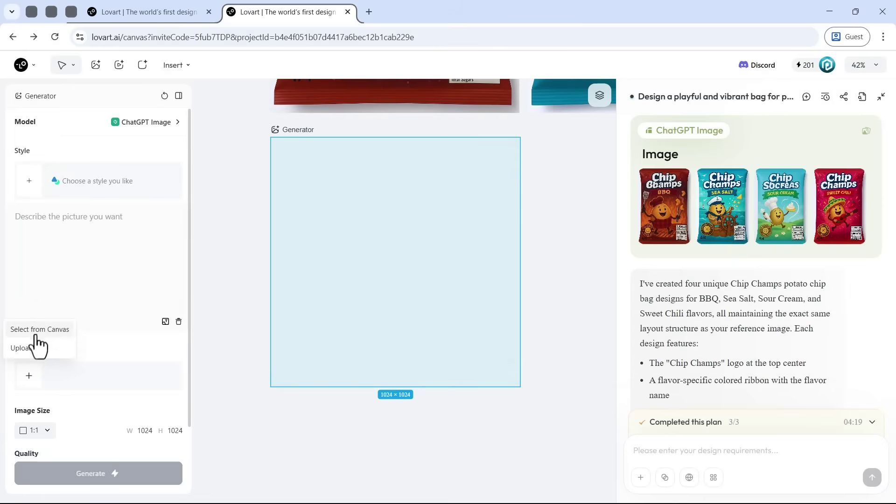
click(38, 335)
scroll(296, 281, up, 2)
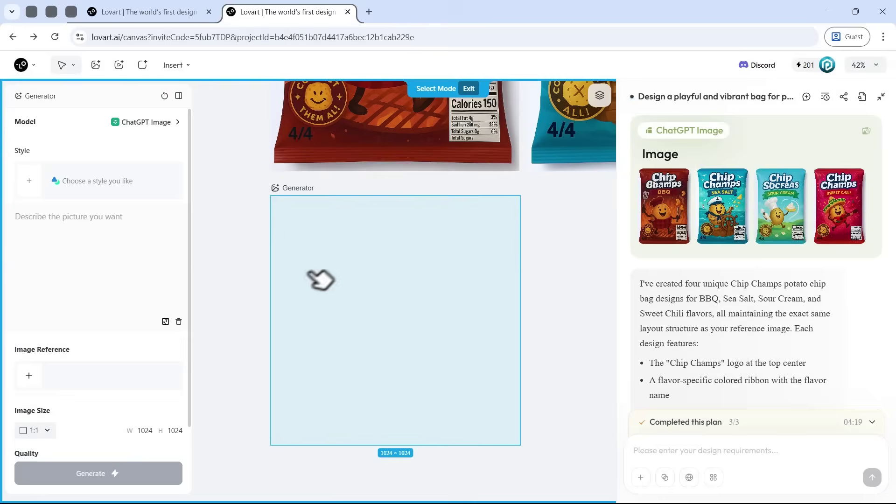
scroll(320, 274, up, 3)
scroll(360, 260, up, 3)
click(398, 254)
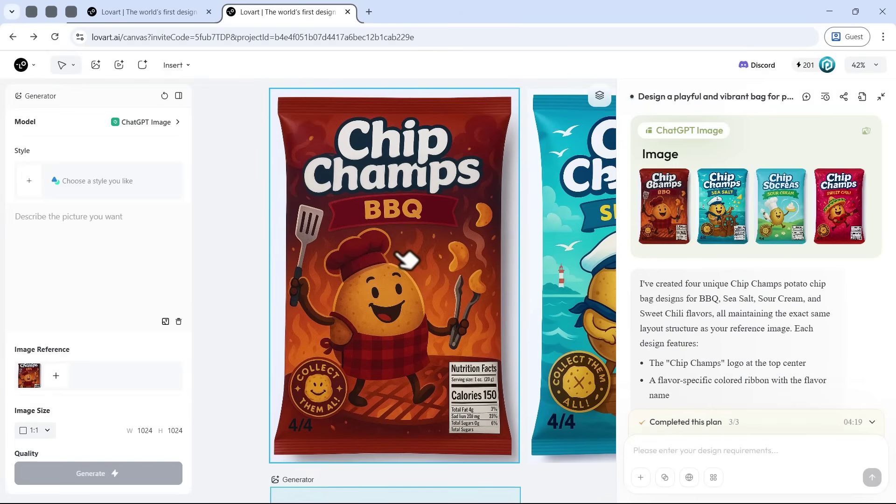
scroll(405, 258, down, 1)
scroll(400, 257, down, 2)
scroll(401, 258, down, 2)
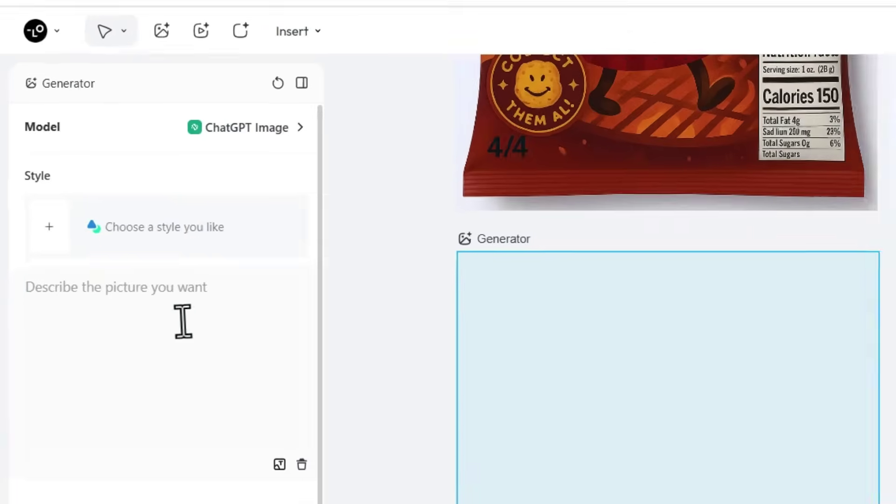
text(G)
text(enerate 100% identical illustration design without the bag mockup)
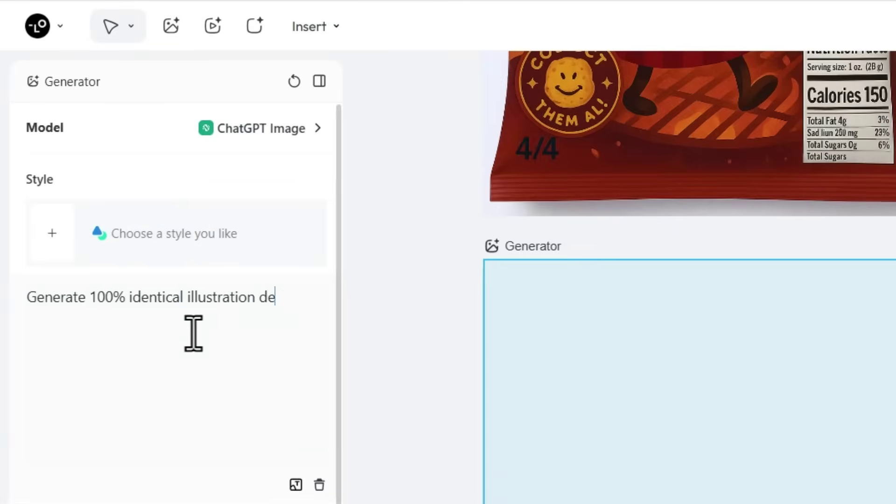
scroll(193, 333, down, 2)
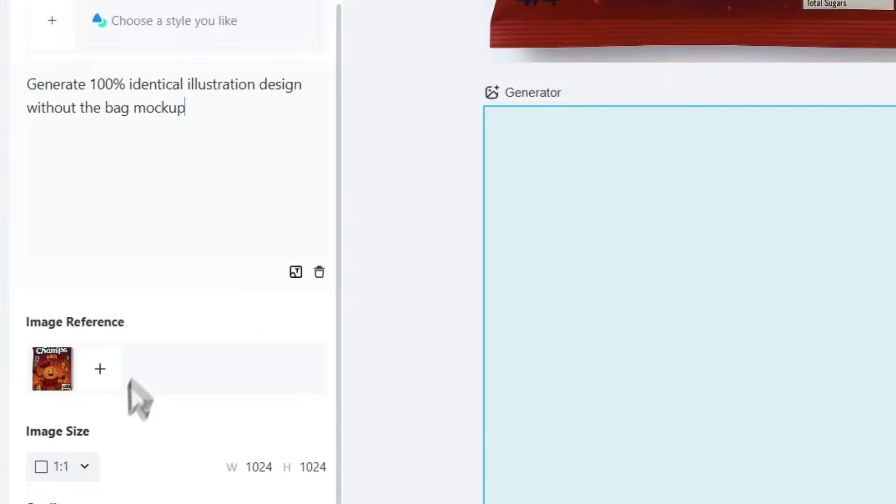
Step: Generate the flat BBQ illustration at 2:3 aspect ratio and high quality
click(84, 314)
click(237, 269)
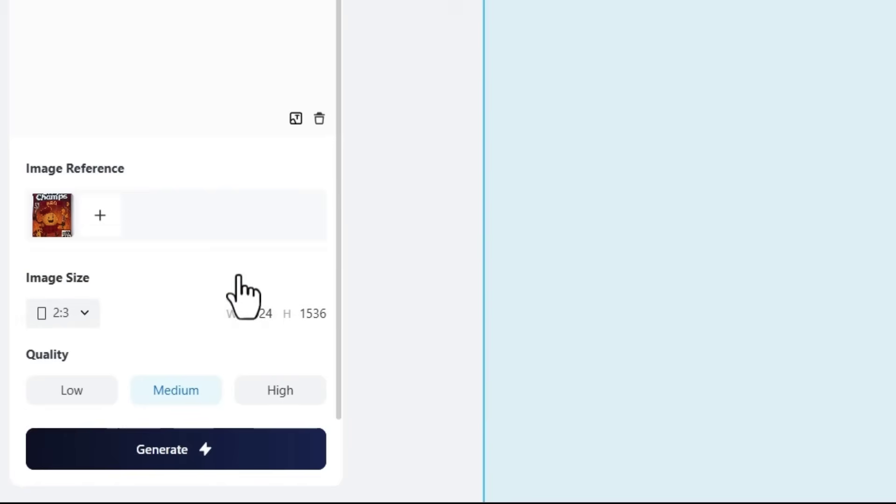
click(278, 396)
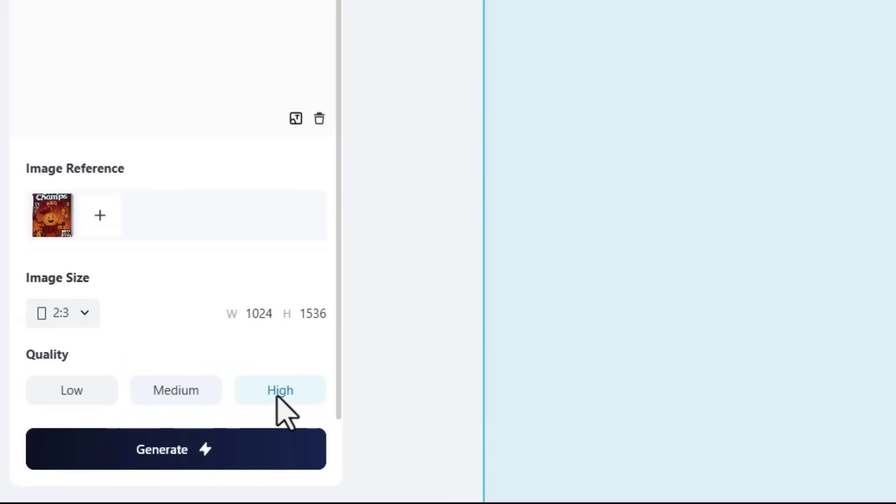
click(246, 452)
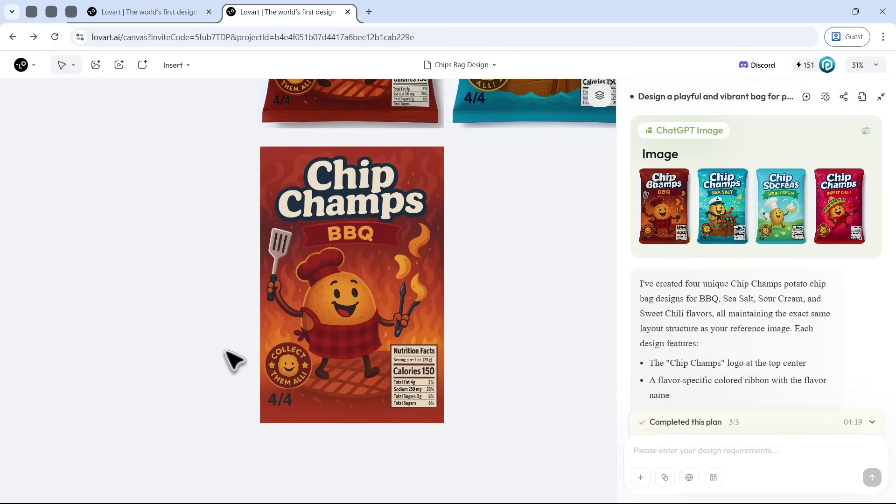
Step: Check the new illustration, then find the blue cheese bag via layers and select it
click(269, 367)
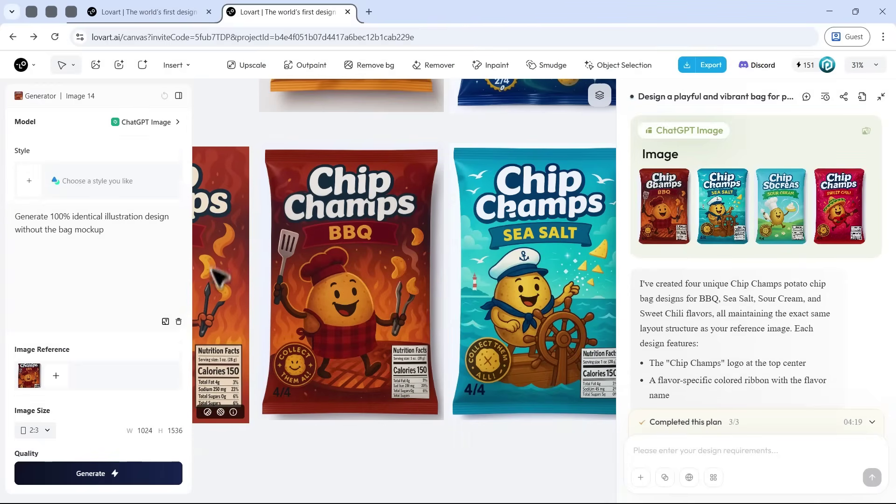
key(Escape)
scroll(252, 368, up, 2)
scroll(248, 365, up, 1)
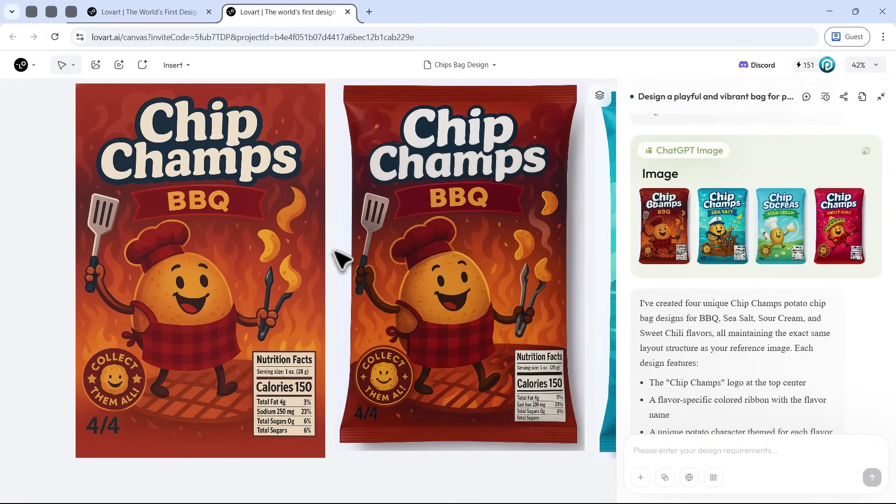
scroll(341, 258, down, 2)
scroll(341, 258, down, 2)
scroll(341, 257, up, 3)
click(599, 95)
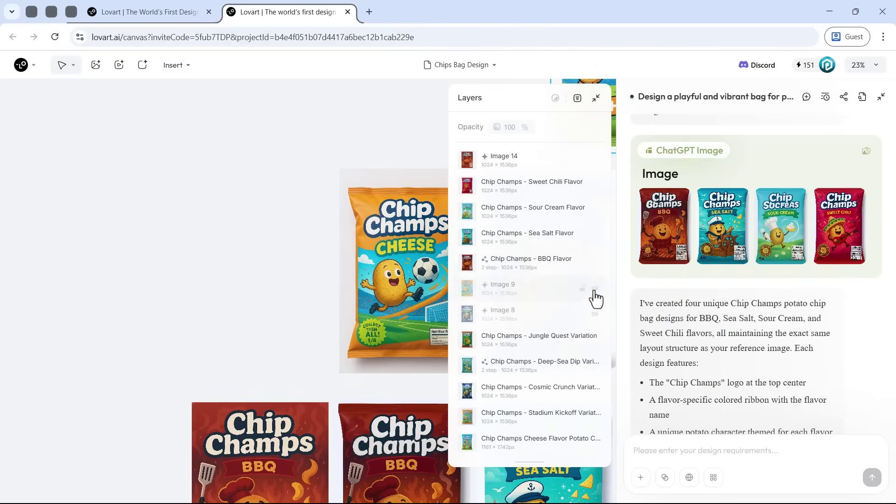
click(596, 98)
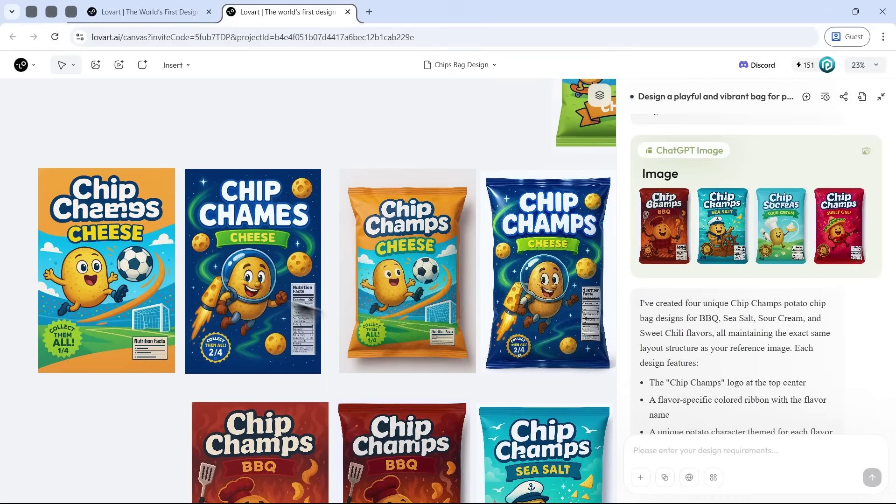
scroll(245, 260, up, 3)
click(324, 317)
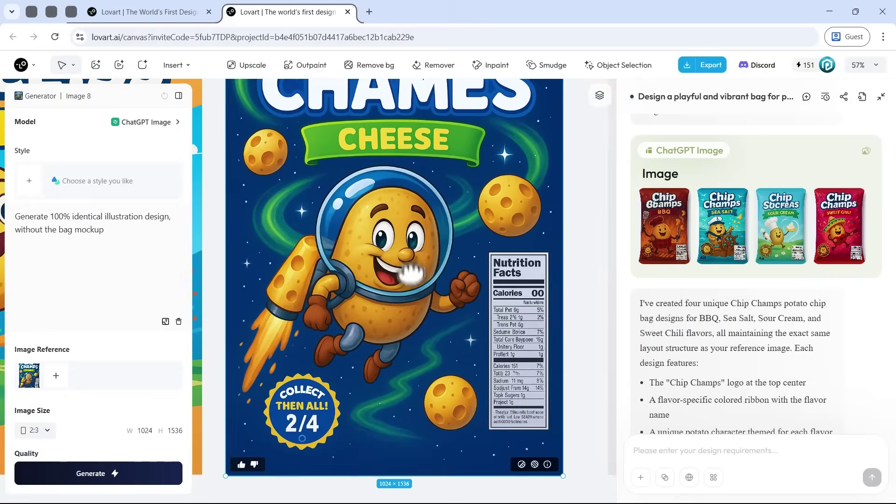
scroll(406, 280, left, 5)
drag(529, 224, 335, 345)
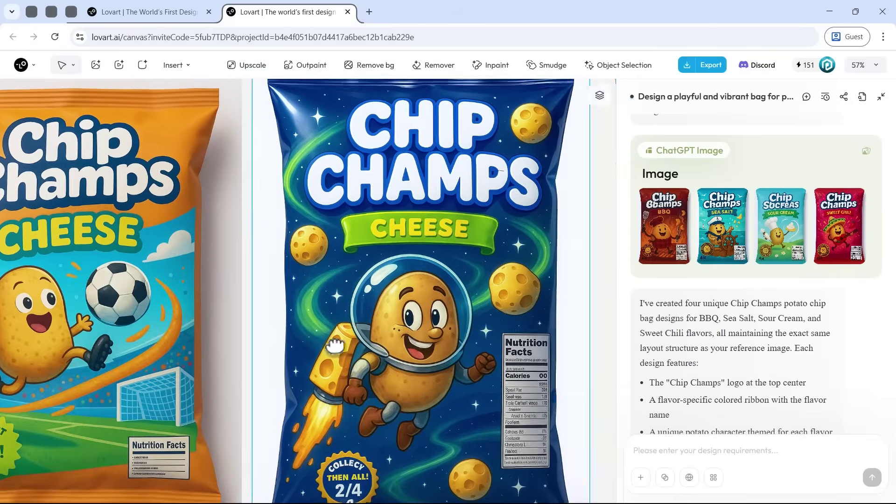
click(335, 344)
scroll(392, 330, down, 5)
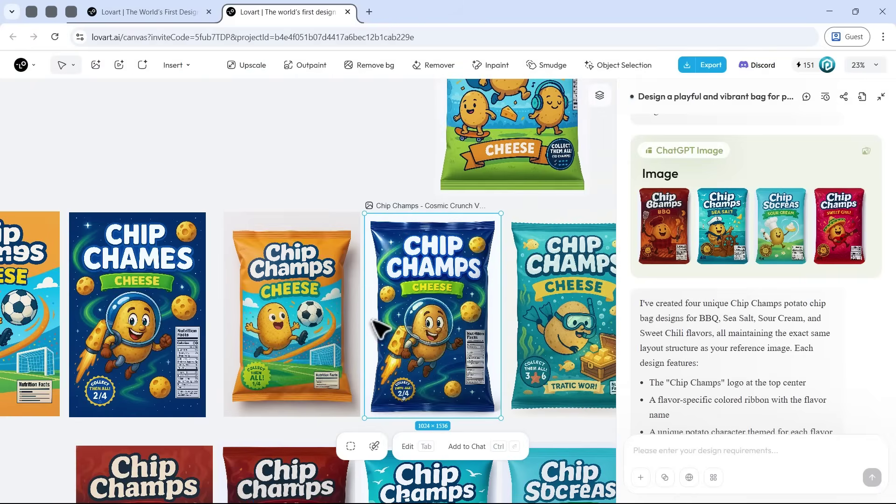
scroll(393, 329, down, 3)
Step: Attach the BBQ bag to the chat and request four adventure-themed variations
right_click(280, 323)
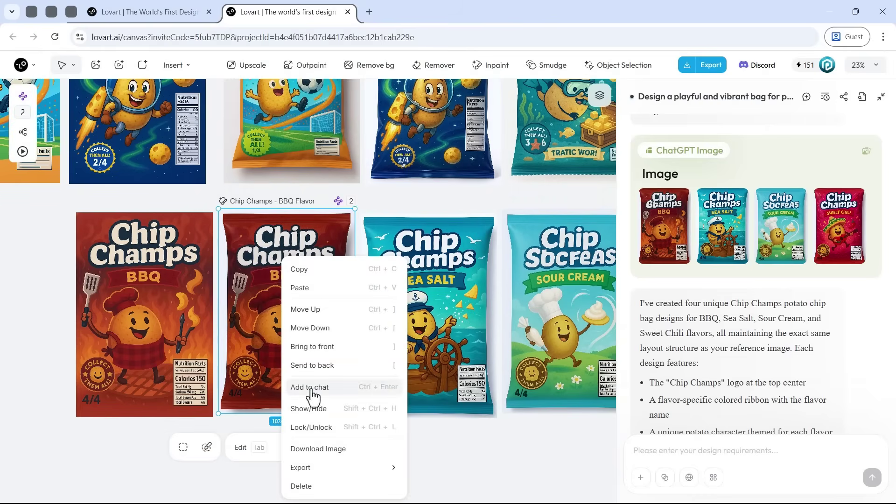
click(320, 386)
scroll(294, 378, up, 2)
click(683, 456)
text(give me another 4 variations for the BBQ flavor, with different adventures)
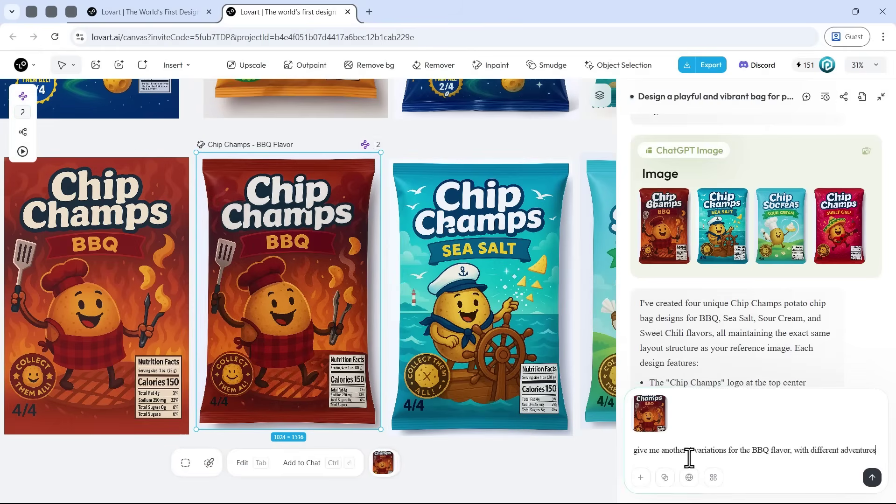
text(and hyper detailed illustration)
key(Return)
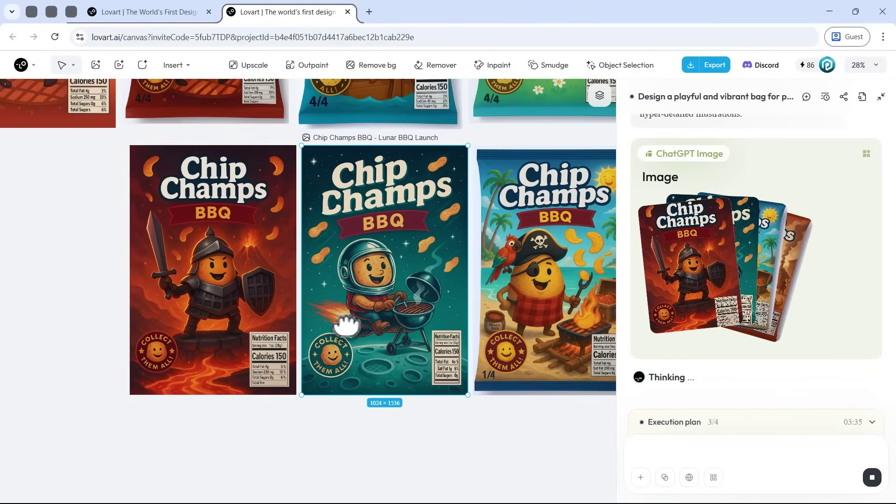
scroll(214, 297, up, 3)
scroll(215, 296, right, 3)
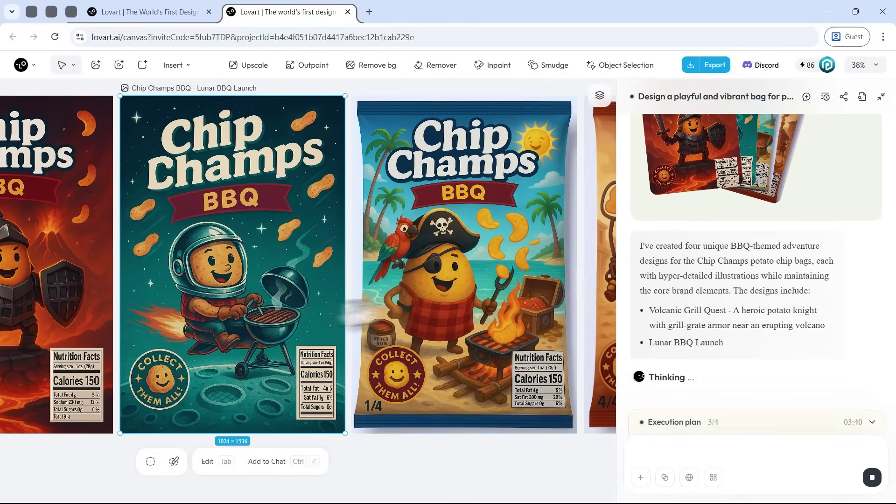
scroll(308, 291, right, 3)
scroll(308, 291, up, 2)
scroll(308, 291, right, 3)
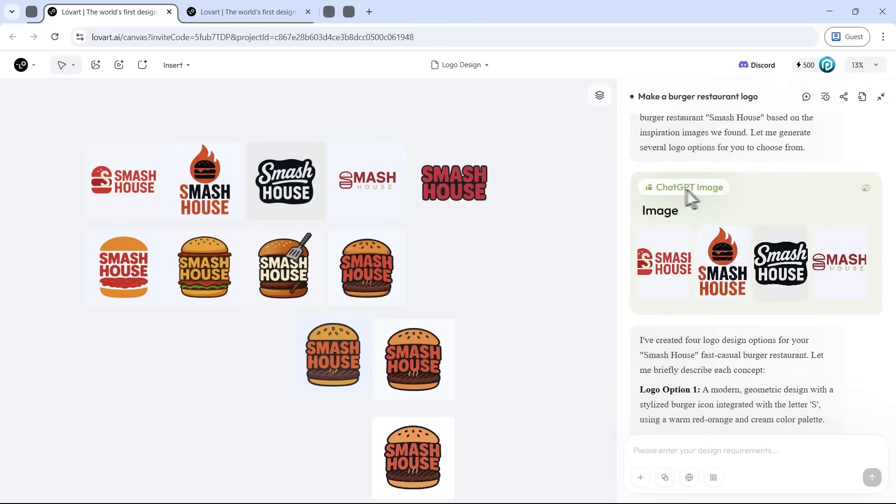
scroll(833, 273, down, 3)
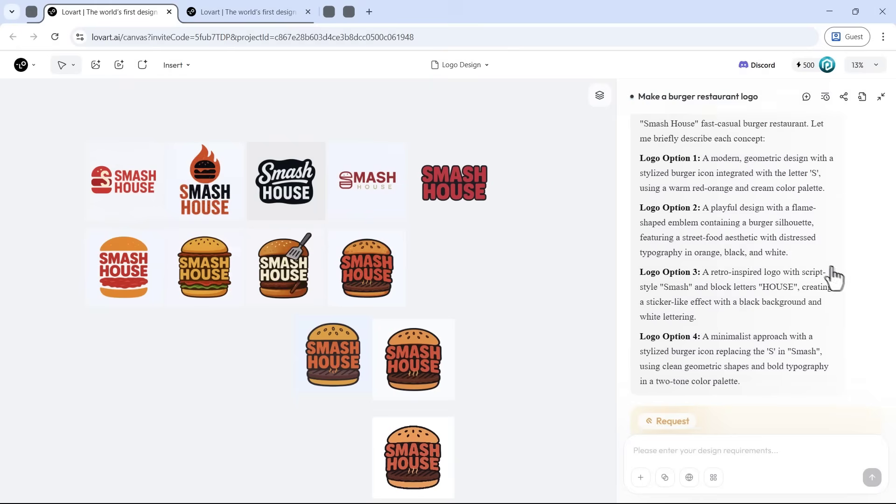
scroll(826, 264, down, 4)
drag(695, 260, 752, 316)
scroll(752, 316, down, 4)
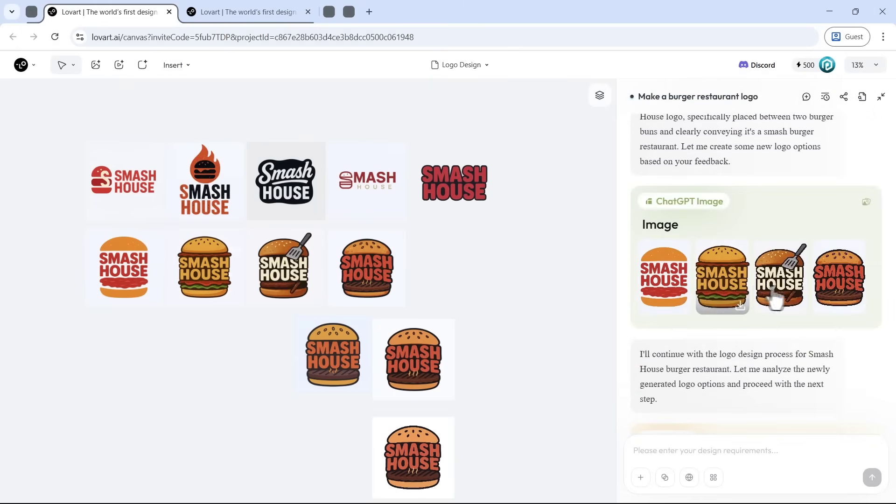
click(843, 286)
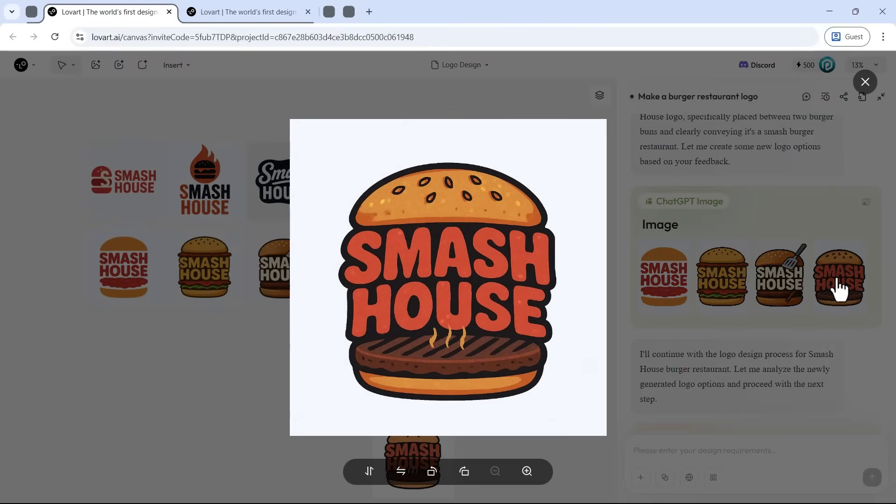
click(752, 317)
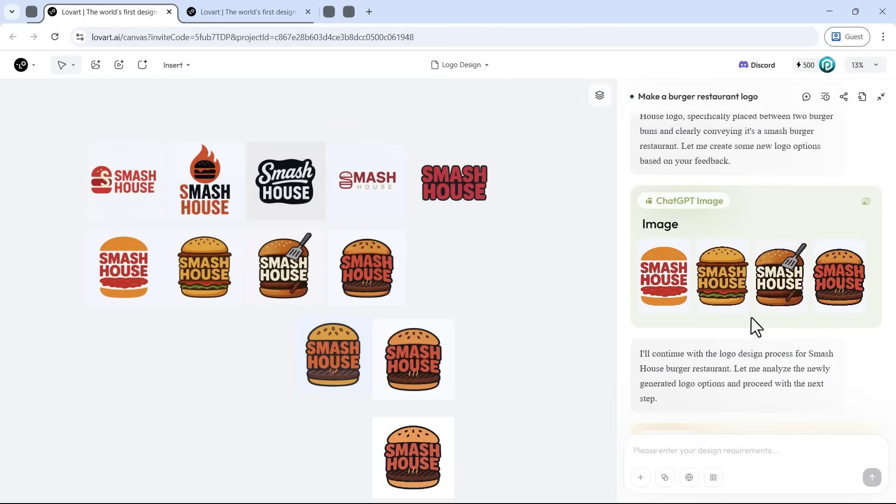
scroll(749, 315, up, 4)
drag(695, 266, 814, 287)
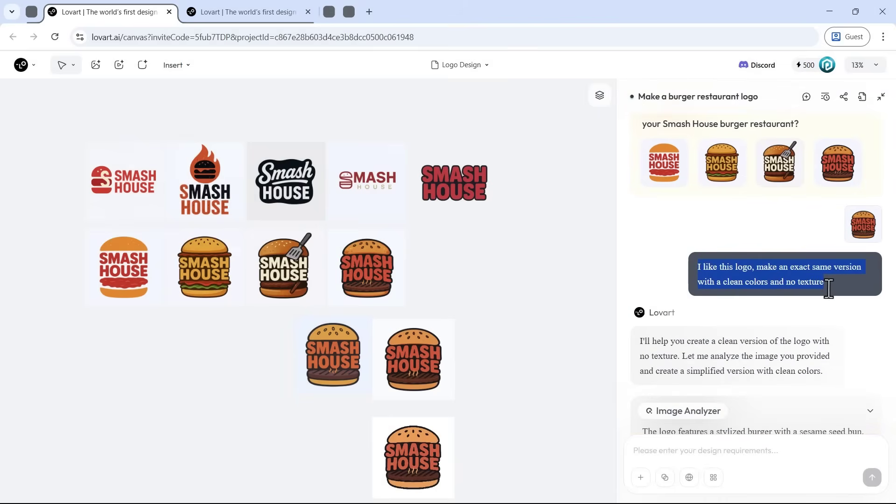
scroll(773, 294, down, 2)
scroll(772, 293, down, 3)
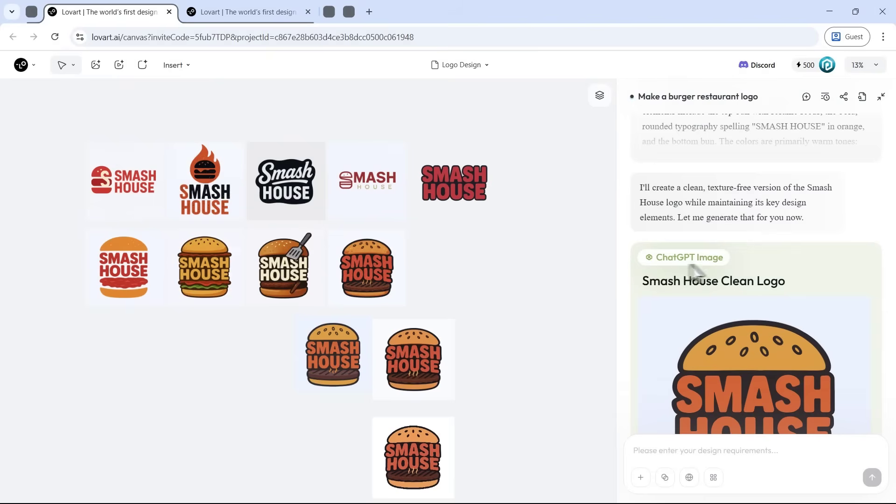
scroll(678, 264, down, 3)
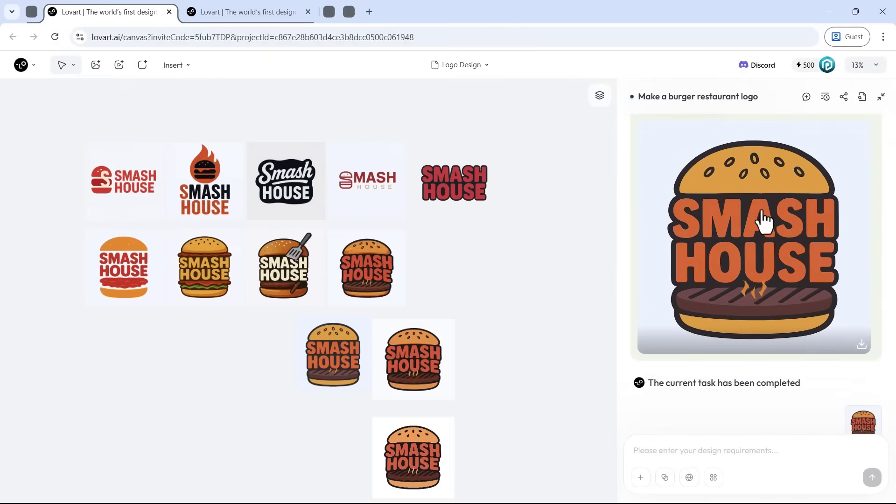
Step: Move the ultra-clean Smash House logo into the top logo row and select Revised Option 4
click(333, 364)
scroll(350, 354, up, 5)
scroll(406, 350, up, 2)
scroll(468, 208, down, 2)
click(468, 208)
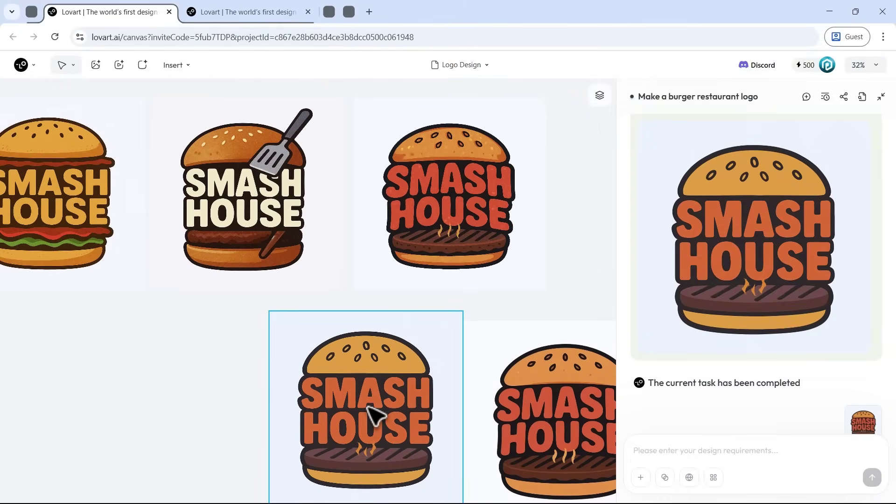
scroll(740, 379, down, 3)
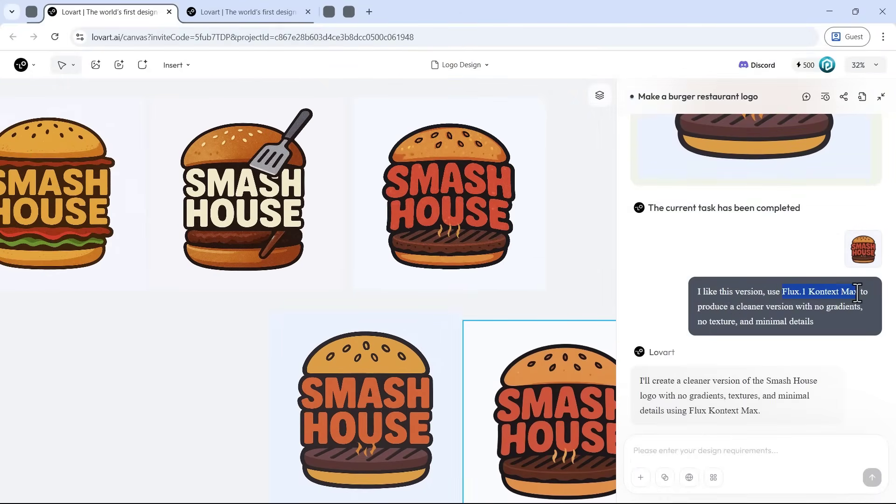
scroll(858, 292, down, 2)
scroll(833, 315, down, 3)
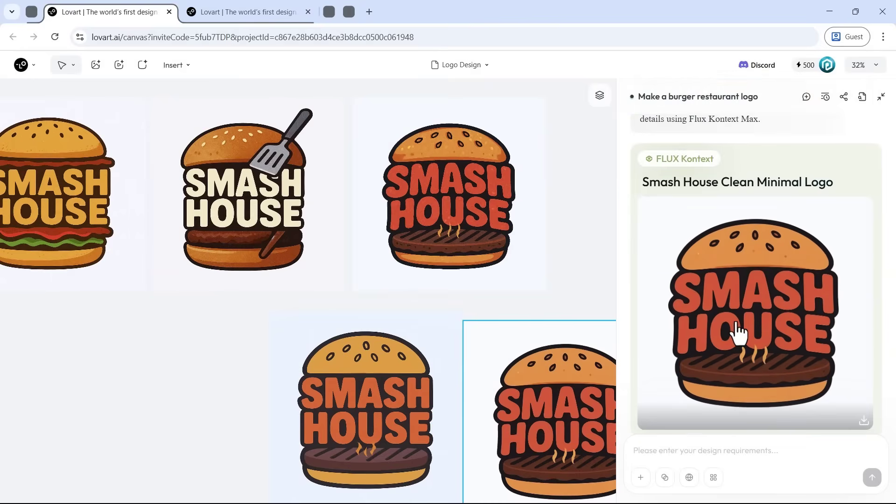
scroll(738, 333, down, 1)
scroll(737, 326, down, 4)
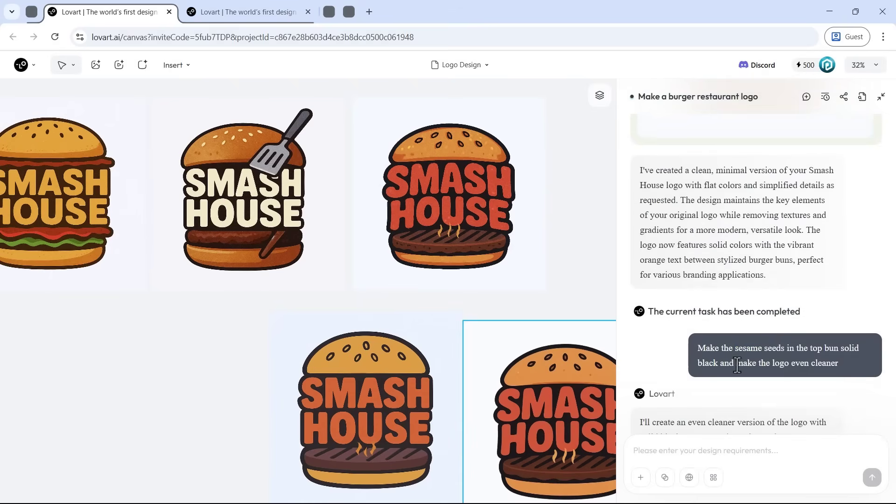
scroll(738, 367, down, 4)
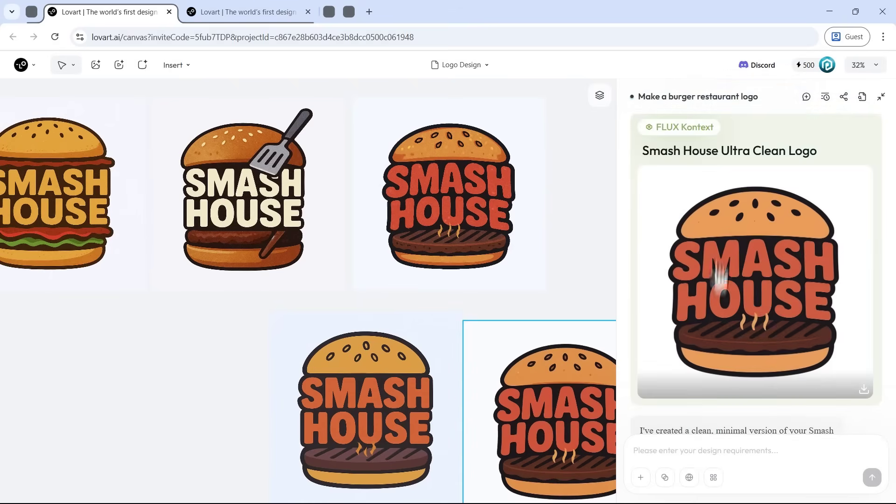
scroll(564, 322, down, 3)
drag(486, 411, 563, 200)
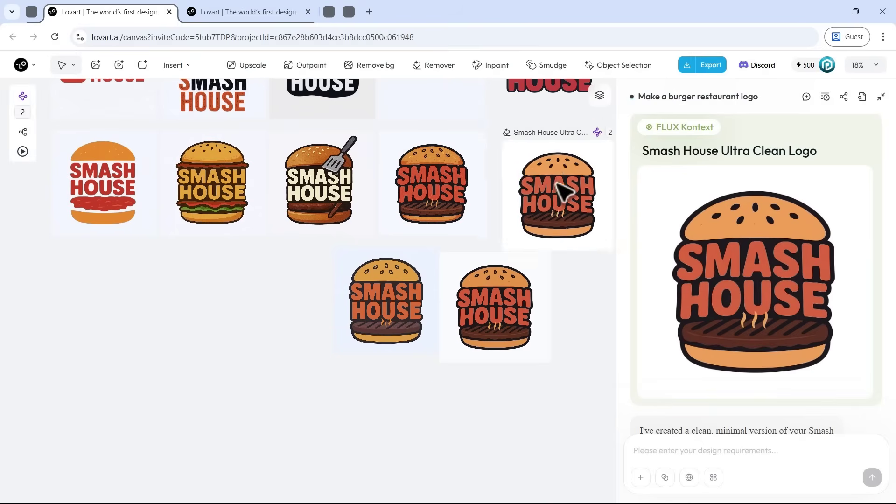
scroll(456, 200, up, 2)
scroll(516, 189, up, 2)
scroll(336, 266, up, 2)
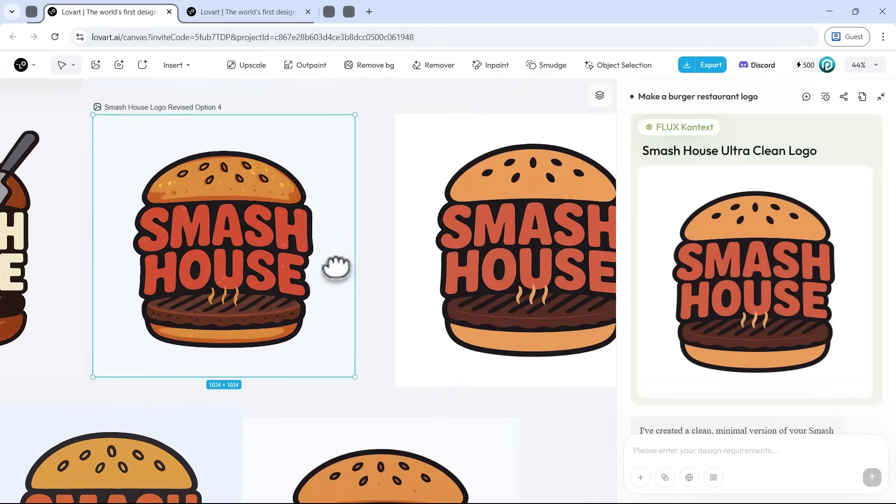
click(263, 261)
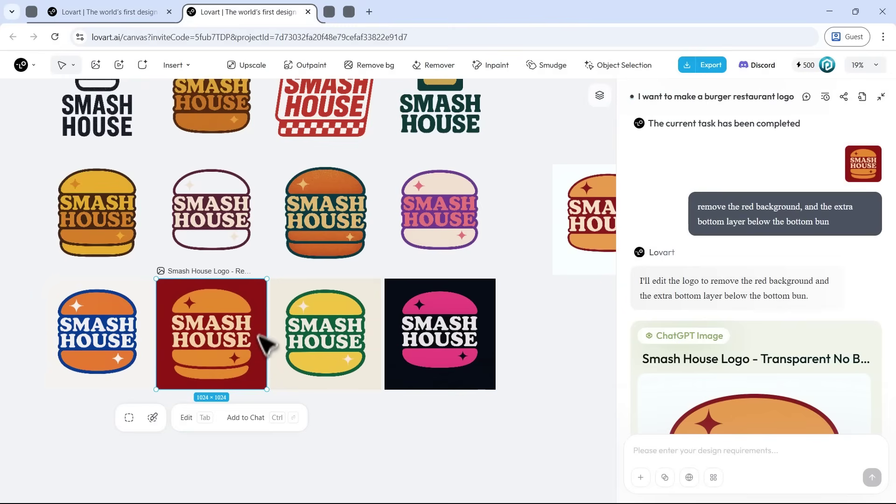
drag(533, 235, 250, 270)
click(327, 274)
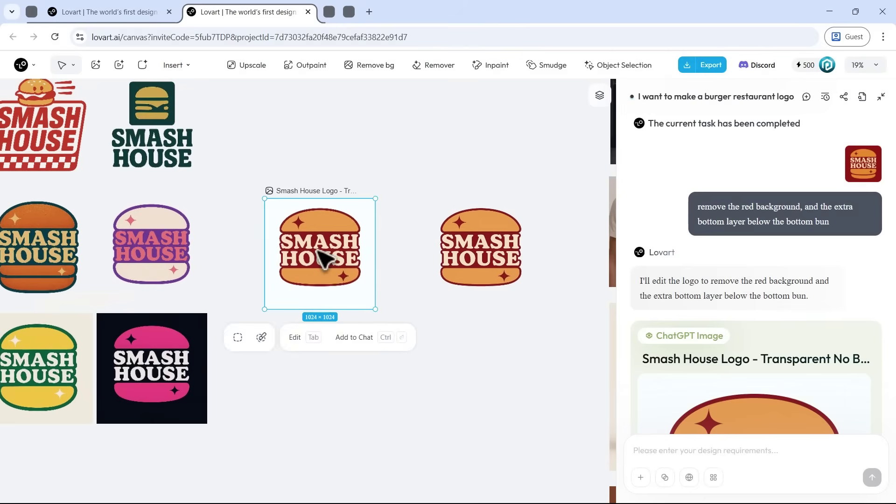
scroll(320, 258, up, 3)
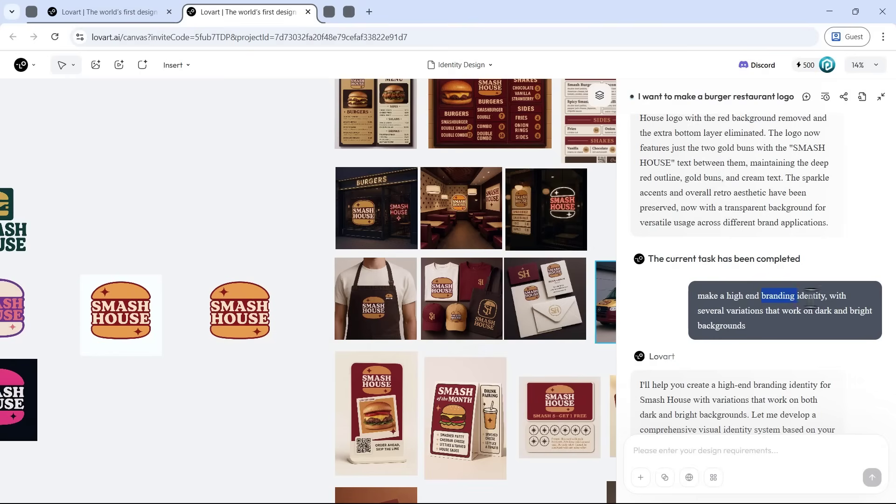
scroll(825, 296, down, 5)
scroll(820, 301, down, 1)
click(667, 327)
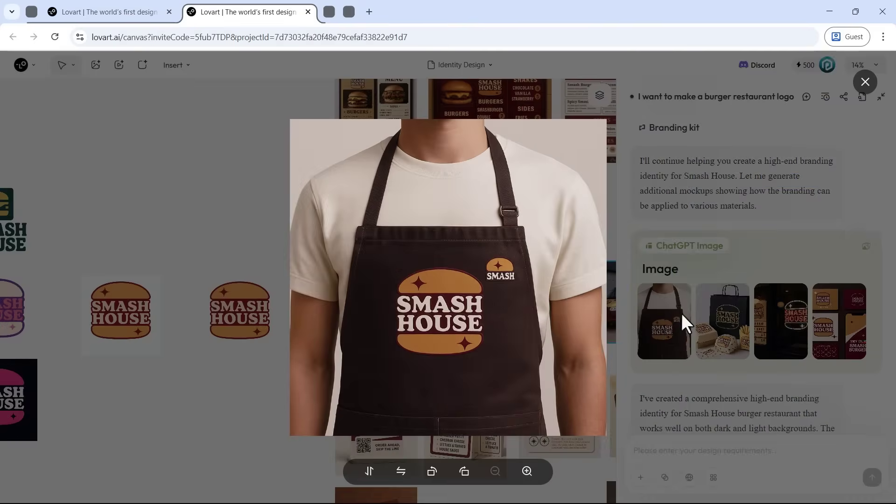
click(711, 329)
click(777, 320)
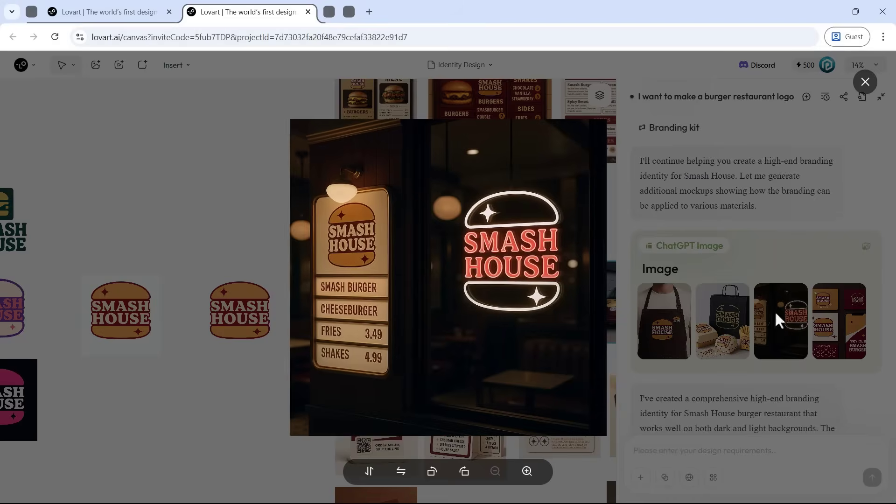
click(845, 316)
scroll(806, 280, down, 5)
scroll(805, 266, down, 3)
scroll(712, 256, down, 5)
click(673, 260)
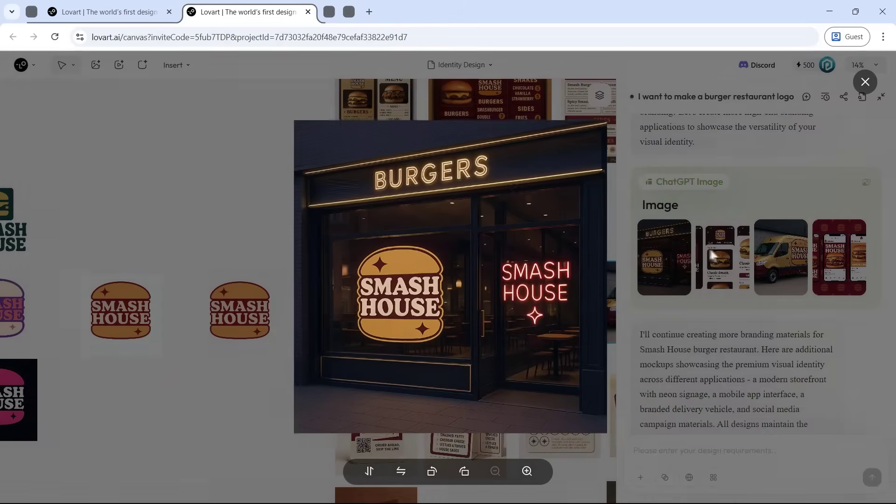
click(749, 252)
click(784, 257)
click(838, 252)
click(842, 253)
scroll(844, 254, down, 3)
scroll(686, 308, down, 1)
click(686, 301)
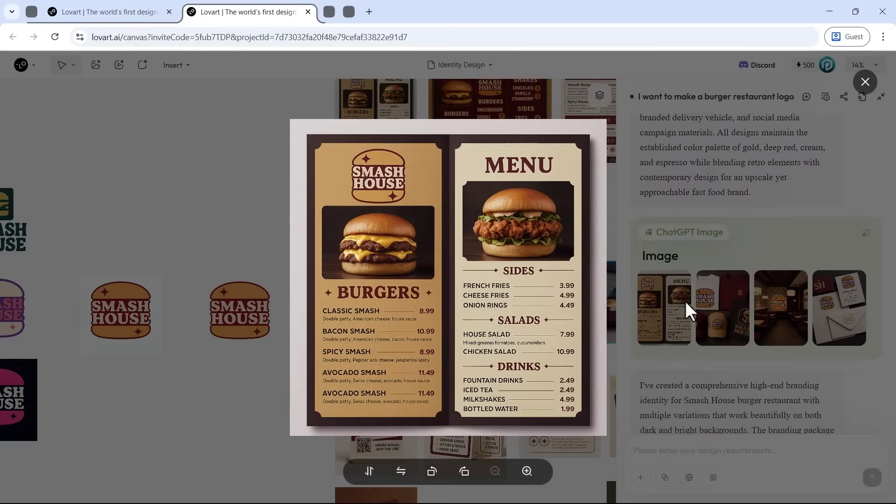
click(719, 318)
click(720, 302)
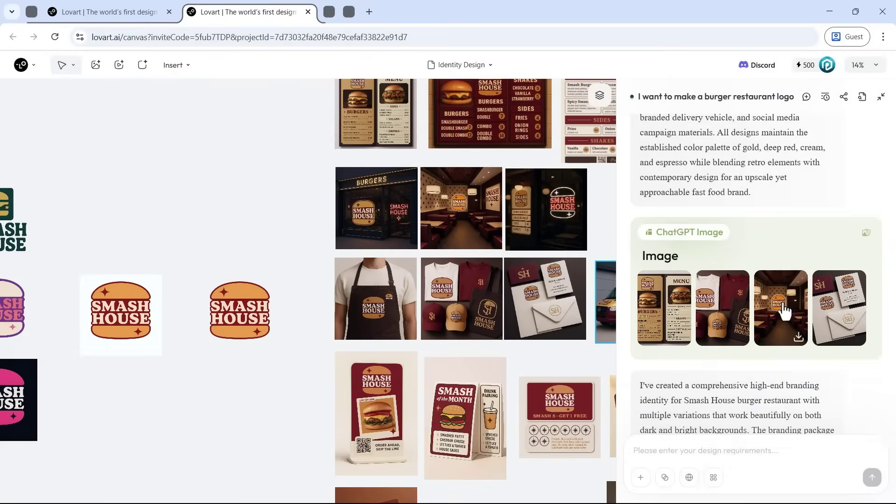
click(780, 308)
click(838, 312)
scroll(805, 281, down, 5)
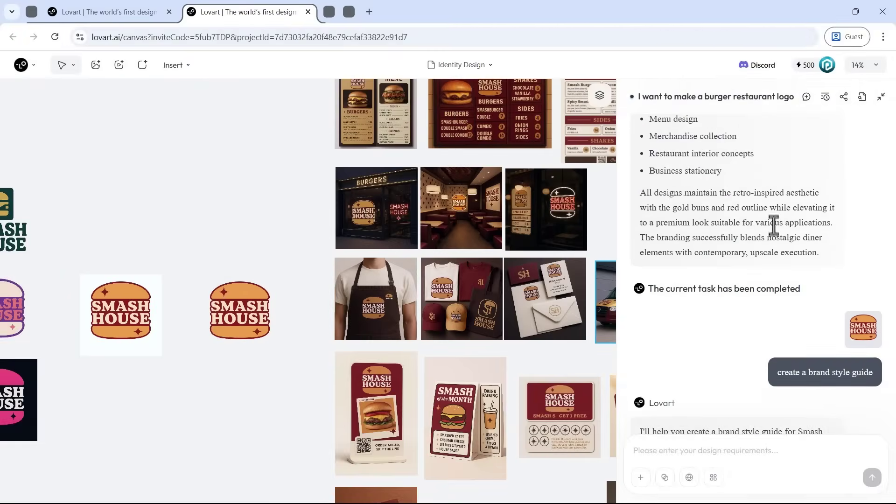
scroll(772, 231, down, 2)
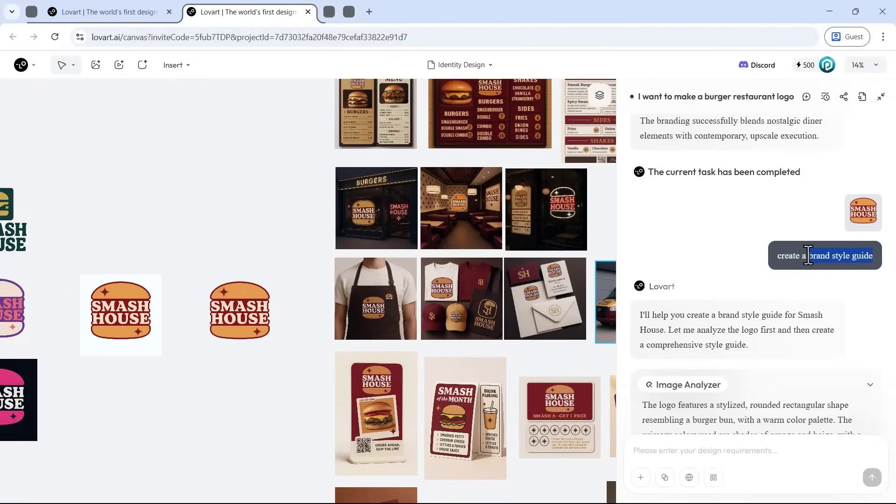
scroll(807, 255, down, 2)
scroll(806, 256, down, 3)
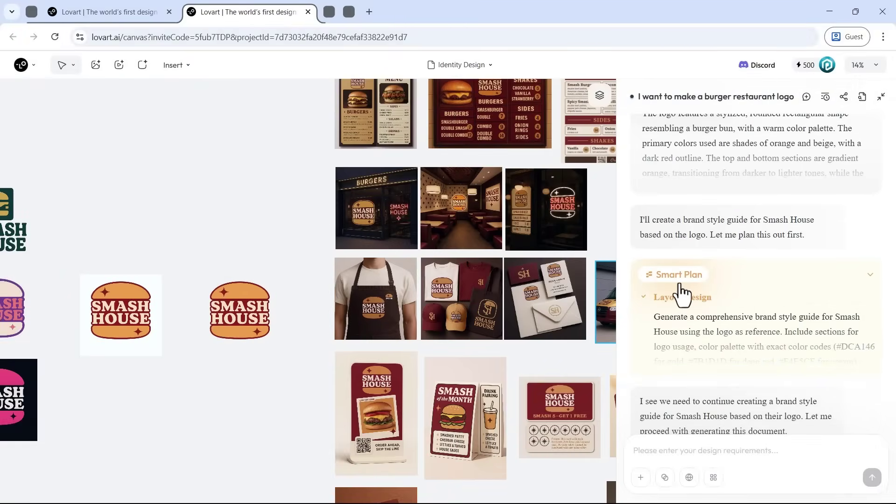
scroll(680, 294, down, 4)
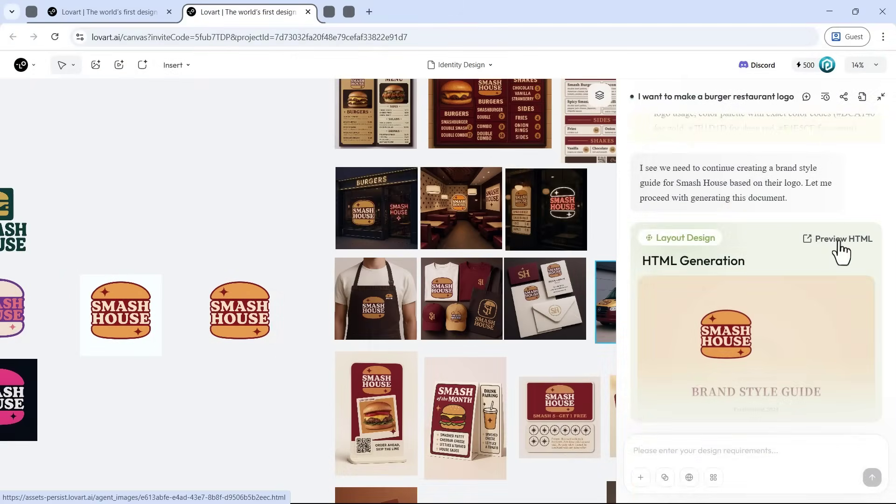
click(840, 239)
scroll(455, 250, down, 3)
scroll(454, 251, down, 5)
scroll(453, 257, down, 5)
scroll(485, 305, down, 5)
scroll(507, 322, down, 5)
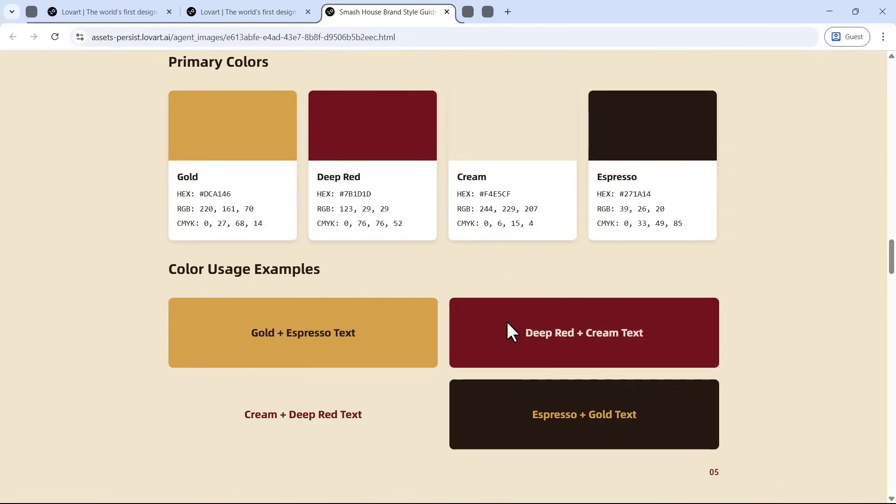
scroll(508, 326, down, 5)
scroll(498, 171, down, 5)
scroll(444, 170, down, 5)
key(ctrl+shift+Tab)
scroll(744, 300, down, 5)
scroll(762, 282, down, 3)
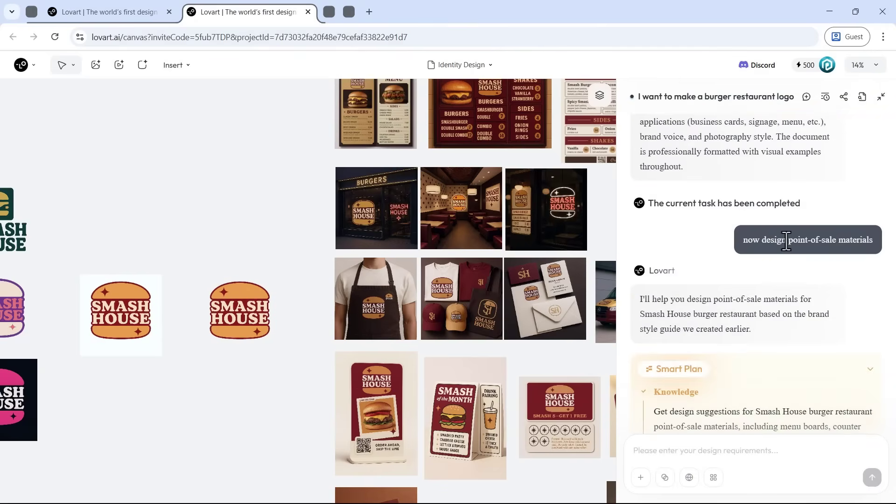
scroll(857, 246, down, 2)
scroll(830, 246, down, 3)
scroll(827, 248, down, 2)
scroll(770, 278, down, 3)
click(770, 278)
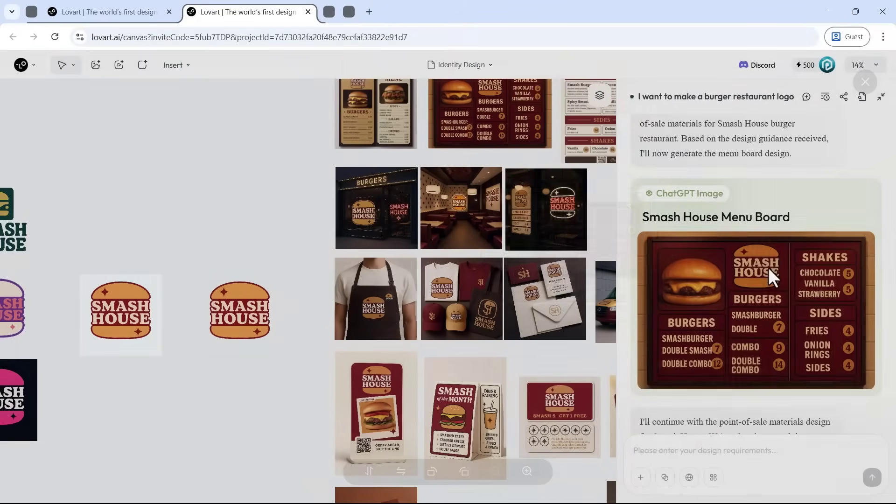
scroll(768, 267, down, 3)
scroll(742, 249, down, 2)
click(723, 233)
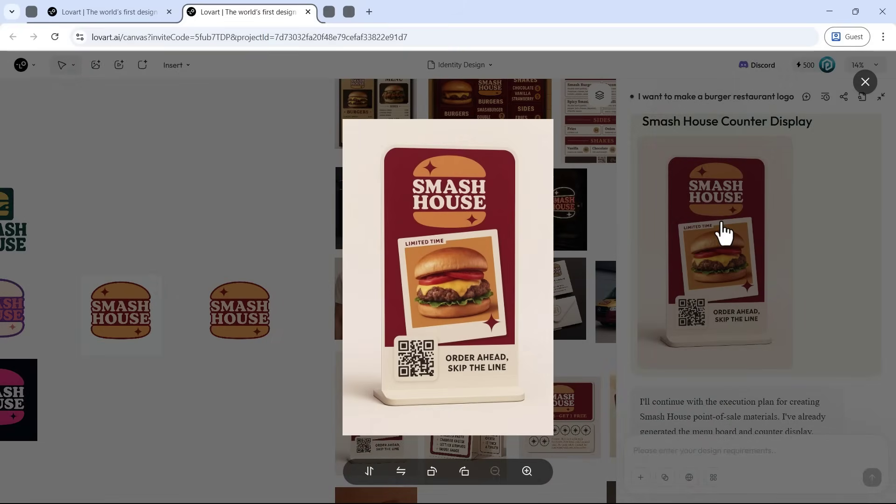
click(720, 220)
scroll(721, 231, down, 2)
scroll(721, 267, down, 3)
click(721, 275)
click(720, 274)
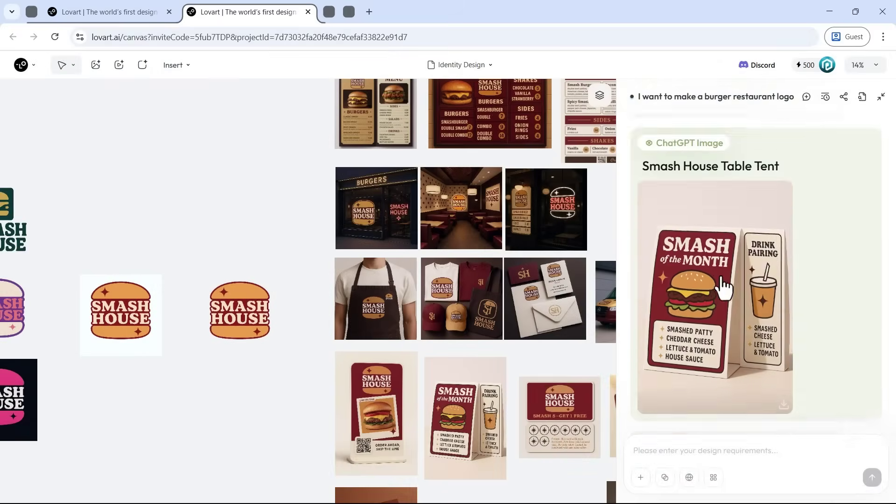
scroll(724, 287, down, 4)
scroll(746, 270, down, 1)
click(746, 270)
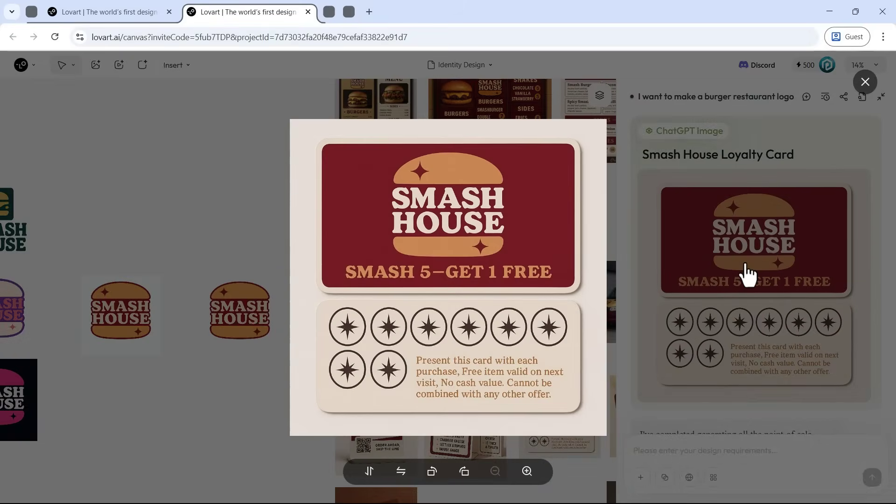
click(747, 272)
scroll(689, 276, down, 5)
scroll(532, 219, up, 5)
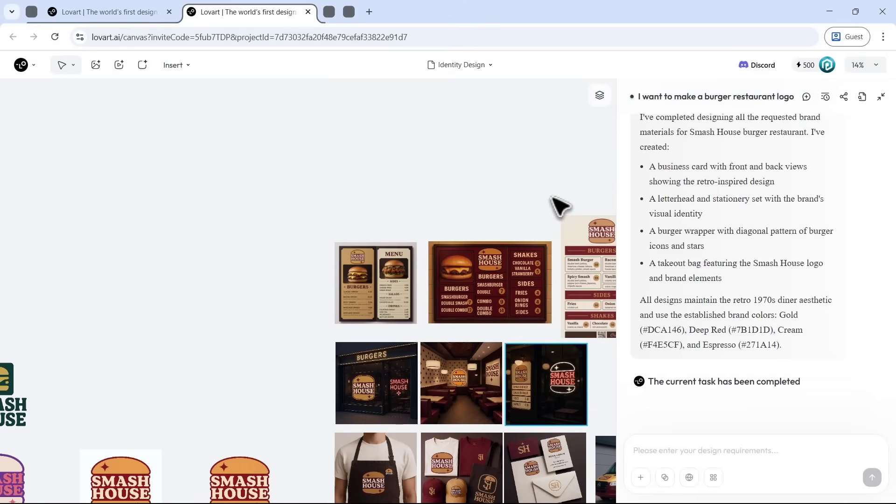
scroll(557, 246, down, 2)
click(420, 231)
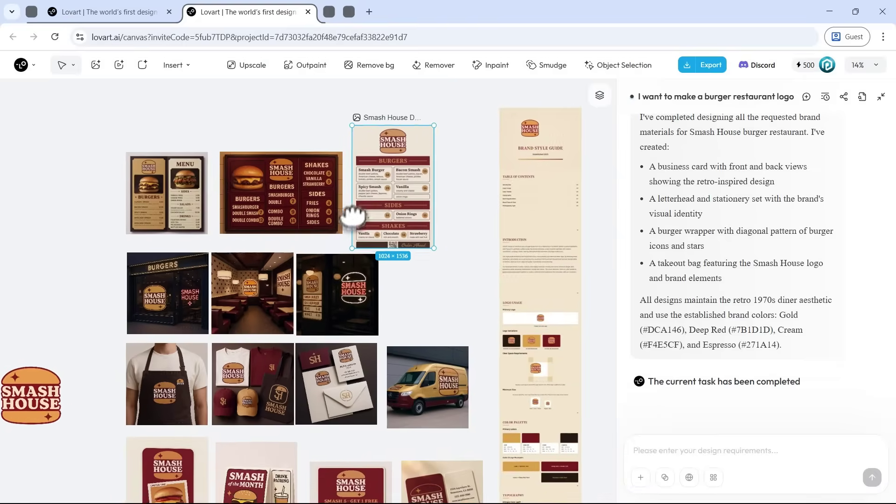
scroll(374, 200, down, 3)
scroll(392, 211, down, 1)
scroll(431, 210, down, 2)
scroll(431, 231, down, 1)
scroll(434, 231, down, 2)
mouse_move(440, 196)
mouse_down()
mouse_move(436, 170)
mouse_move(426, 205)
mouse_move(420, 497)
mouse_up()
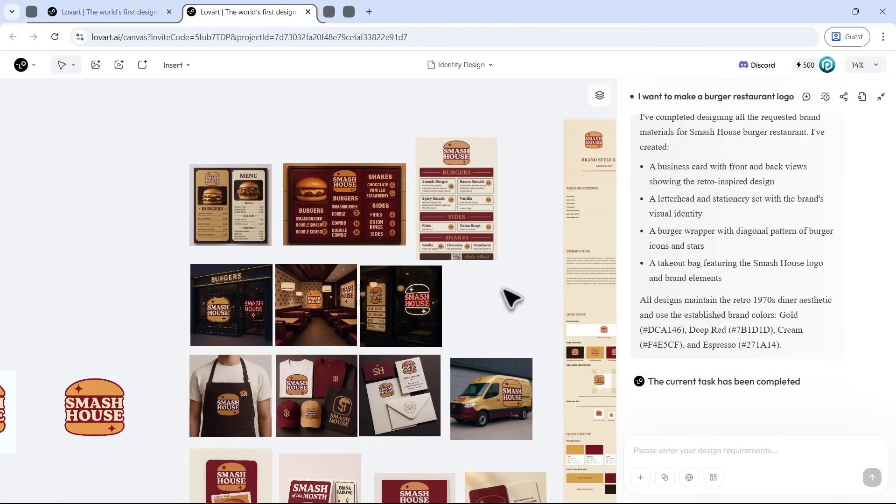